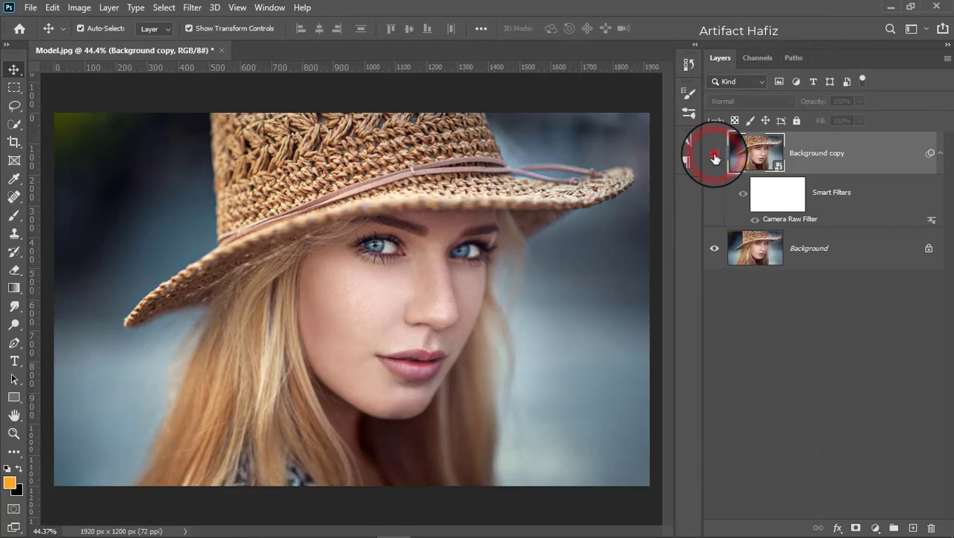
Step: Show the Background copy layer, add a layer mask to it and invert the mask to black
left_click(714, 157)
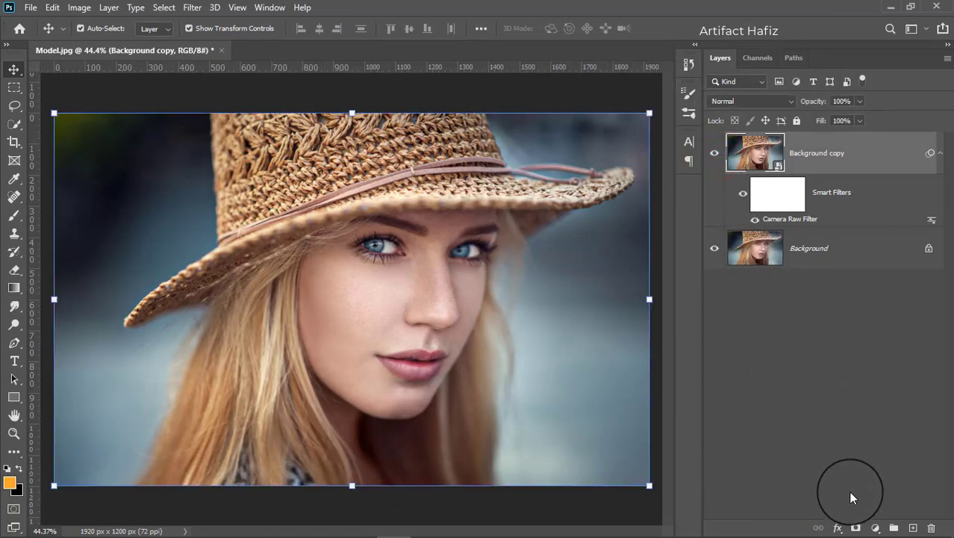
left_click(855, 528)
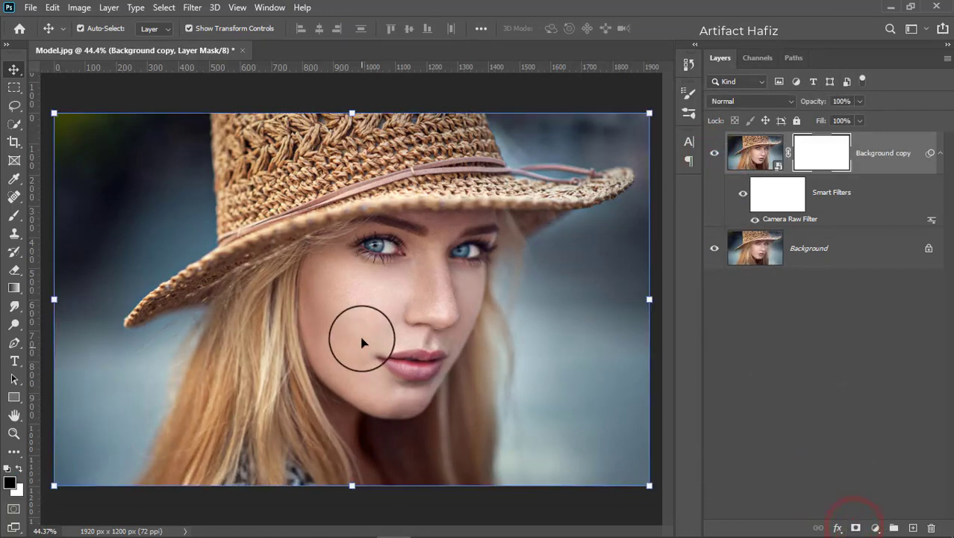
key("ctrl+i")
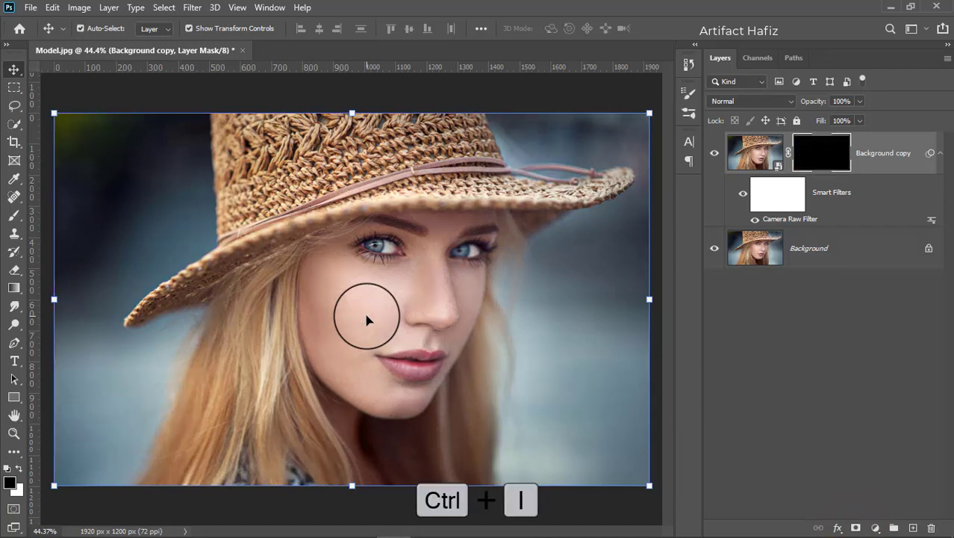
Step: Set up the Brush tool with white as the foreground color and 100% opacity
left_click(12, 215)
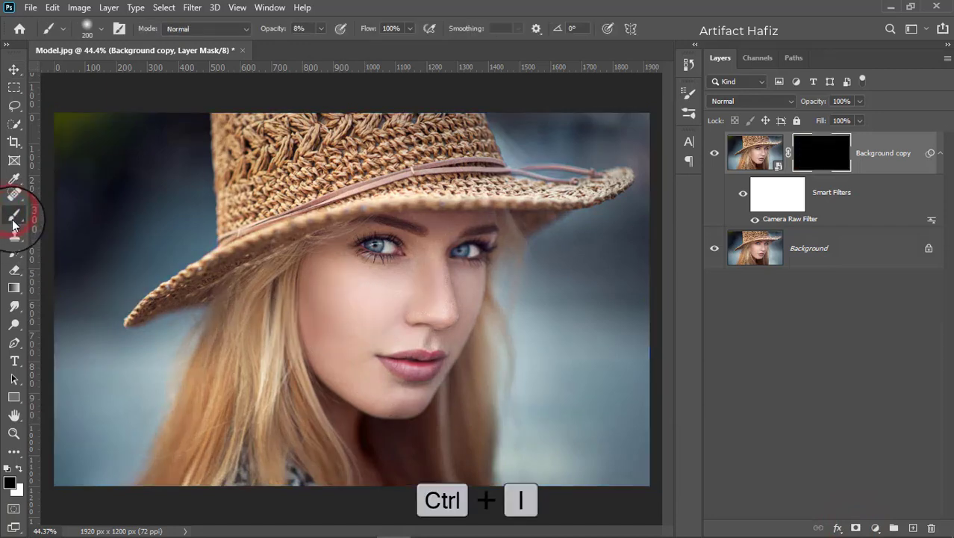
left_click(18, 467)
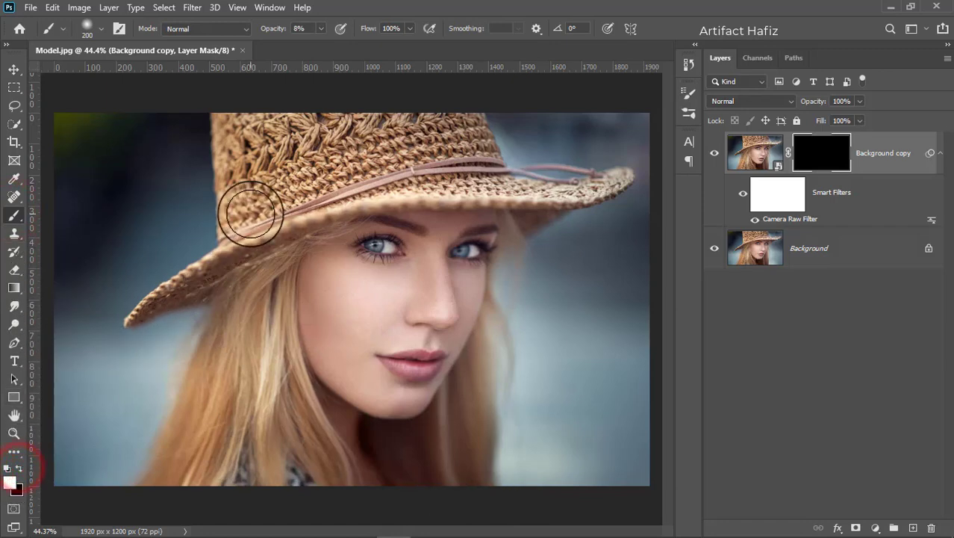
key("bracketright")
left_click(319, 28)
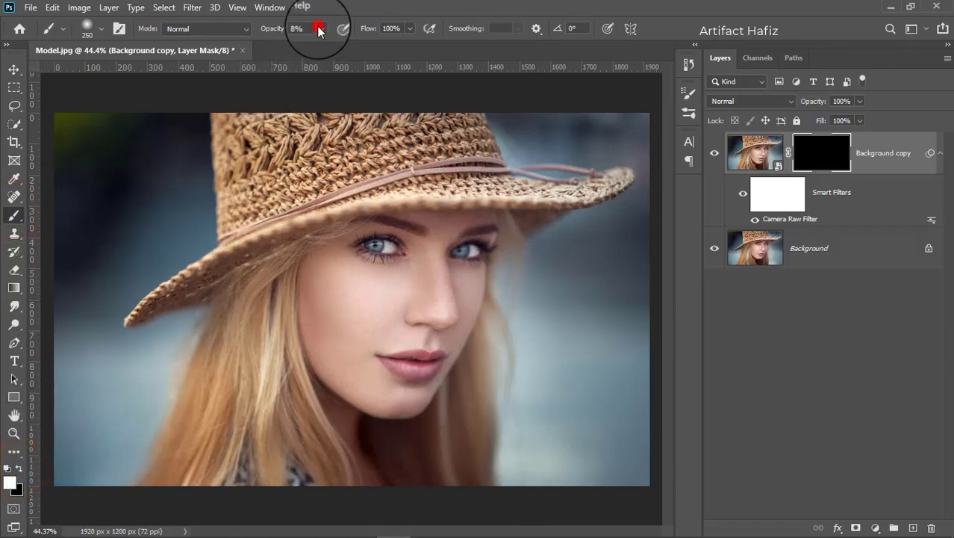
left_click_drag(320, 45, 384, 44)
left_click(401, 7)
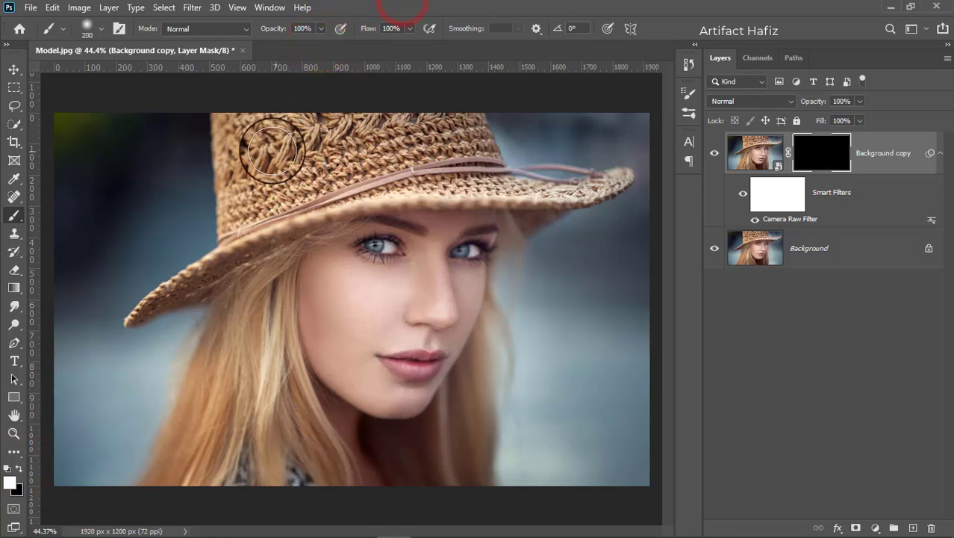
Step: Paint white on the Background copy mask over the hat's crown and brim with 200 px and 100 px brushes
key("bracketleft")
left_click_drag(260, 146, 427, 124)
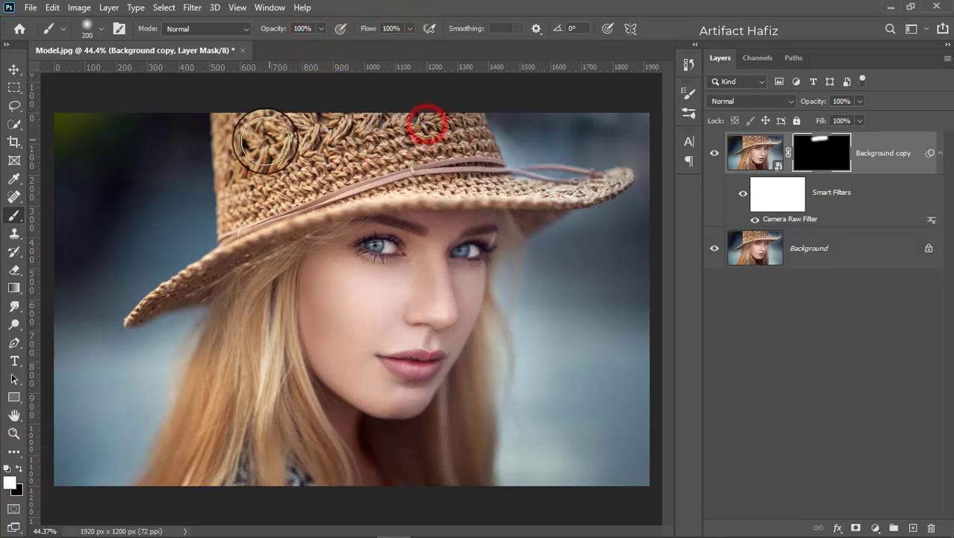
left_click(454, 136)
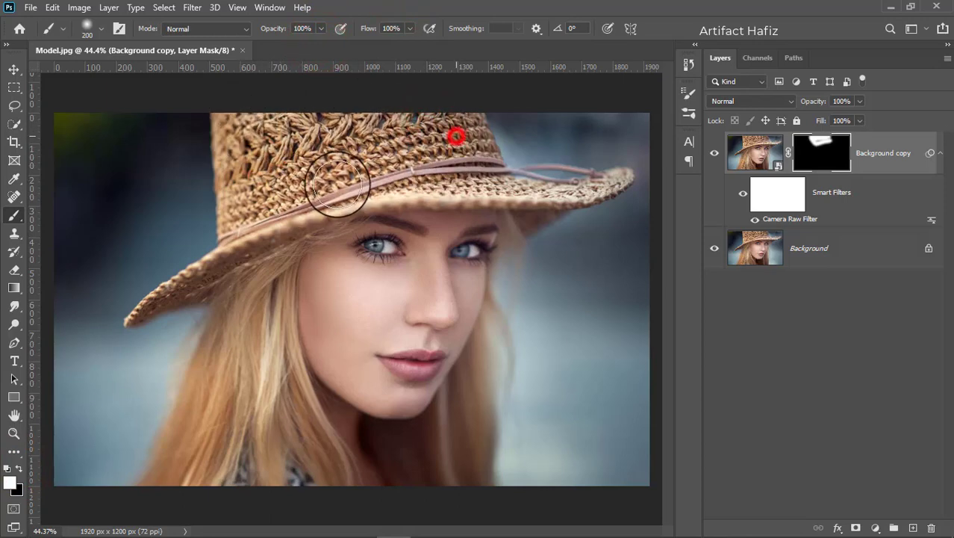
key("bracketleft")
key("bracketleft")
key("bracketleft")
key("bracketleft")
left_click_drag(371, 182, 621, 175)
mouse_move(616, 177)
left_mouse_down()
mouse_move(550, 181)
mouse_move(465, 161)
mouse_move(461, 139)
left_mouse_up()
mouse_move(461, 128)
left_mouse_down()
mouse_move(511, 168)
mouse_move(470, 127)
mouse_move(342, 140)
mouse_move(375, 115)
left_mouse_up()
mouse_move(356, 114)
left_mouse_down()
mouse_move(329, 159)
mouse_move(392, 133)
mouse_move(361, 184)
mouse_move(317, 182)
mouse_move(290, 219)
left_mouse_up()
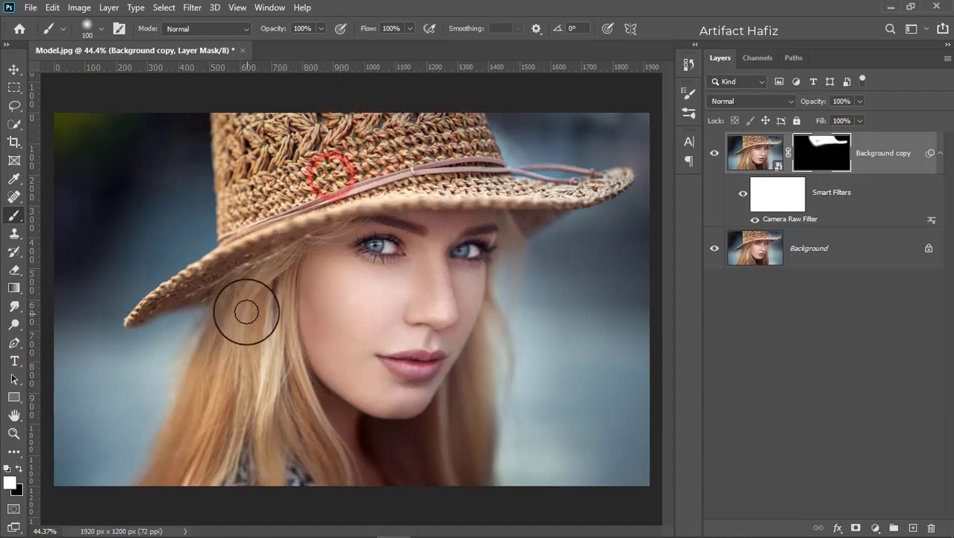
Step: Paint white on the mask over the long hair below the hat brim with a 150 px brush
key("bracketright")
key("bracketright")
mouse_move(255, 298)
left_mouse_down()
mouse_move(212, 434)
mouse_move(204, 411)
mouse_move(214, 373)
left_mouse_up()
mouse_move(217, 340)
left_mouse_down()
mouse_move(191, 404)
mouse_move(238, 351)
left_mouse_up()
mouse_move(253, 313)
left_mouse_down()
mouse_move(243, 286)
mouse_move(271, 431)
mouse_move(315, 472)
mouse_move(320, 457)
mouse_move(297, 408)
left_mouse_up()
Step: Paint white on the mask over both eyebrows and both eyes with a 40 px brush
scroll(418, 250, "up", 5)
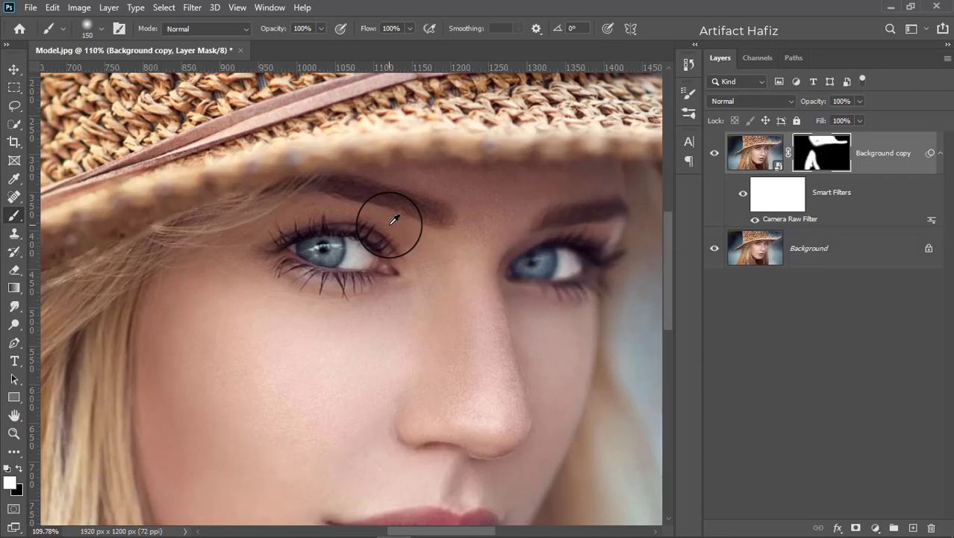
key("[")
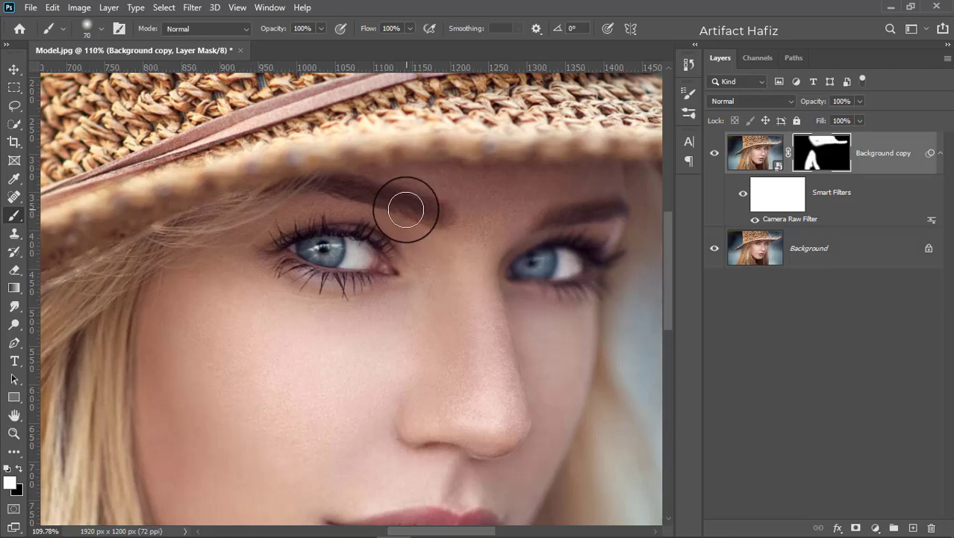
key("[")
key("[")
key("[")
left_click_drag(311, 182, 452, 214)
left_click_drag(558, 215, 628, 204)
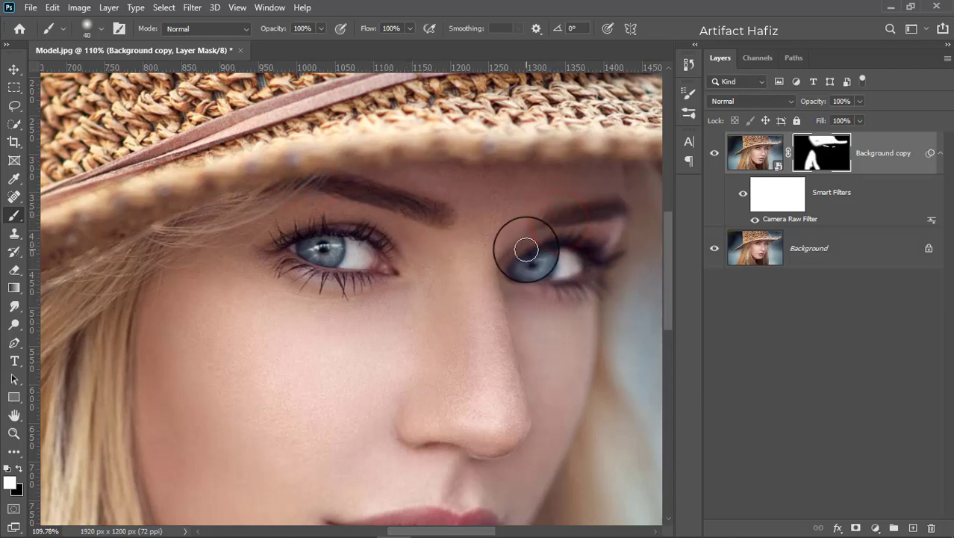
mouse_move(528, 251)
left_mouse_down()
mouse_move(600, 252)
mouse_move(576, 281)
mouse_move(532, 287)
mouse_move(527, 269)
mouse_move(583, 265)
mouse_move(517, 265)
mouse_move(611, 258)
mouse_move(570, 285)
left_mouse_up()
mouse_move(382, 245)
left_mouse_down()
mouse_move(290, 228)
mouse_move(386, 274)
mouse_move(392, 264)
mouse_move(319, 256)
mouse_move(387, 256)
mouse_move(355, 258)
mouse_move(395, 260)
mouse_move(260, 245)
mouse_move(389, 270)
mouse_move(388, 278)
left_mouse_up()
Step: Compare the portrait with and without the masked Background copy layer
left_click_drag(390, 340, 389, 230)
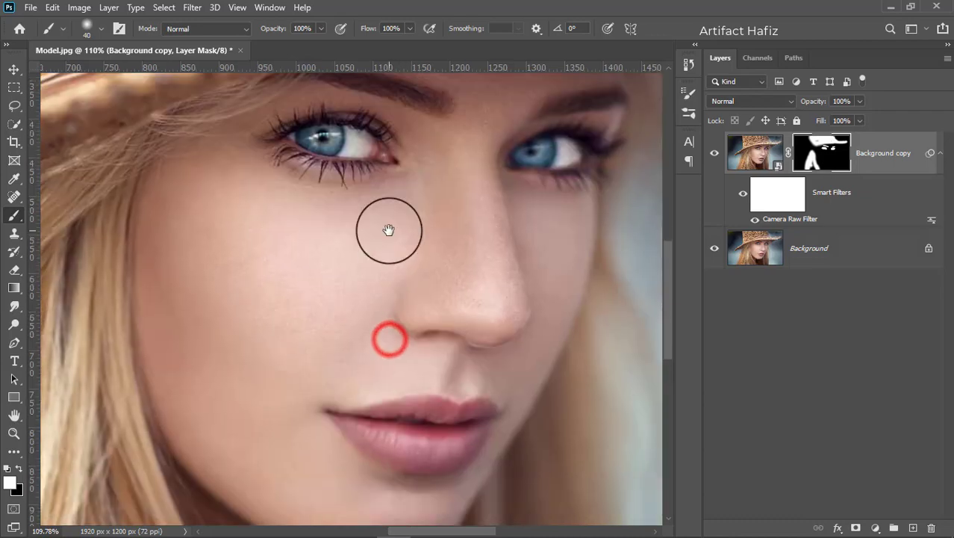
scroll(389, 228, "down", 5)
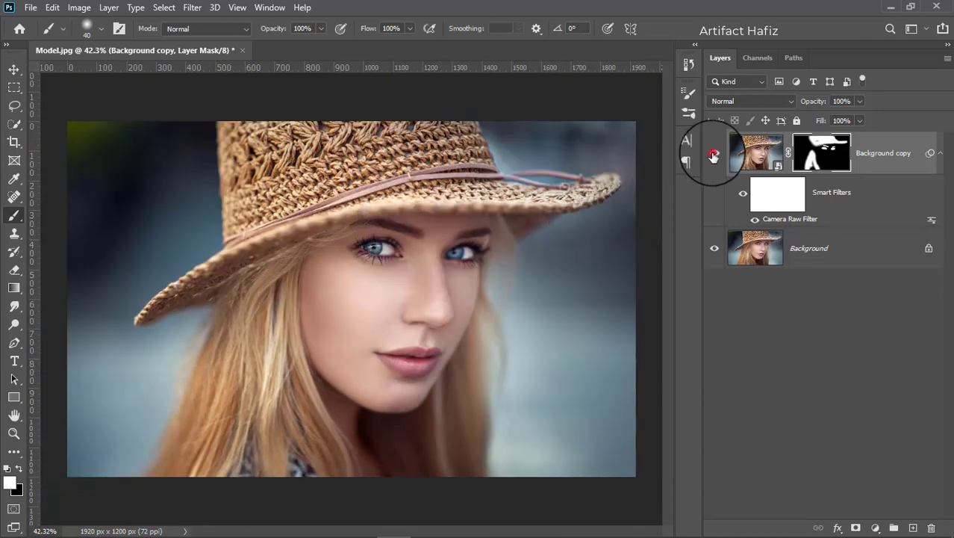
scroll(488, 268, "up", 2)
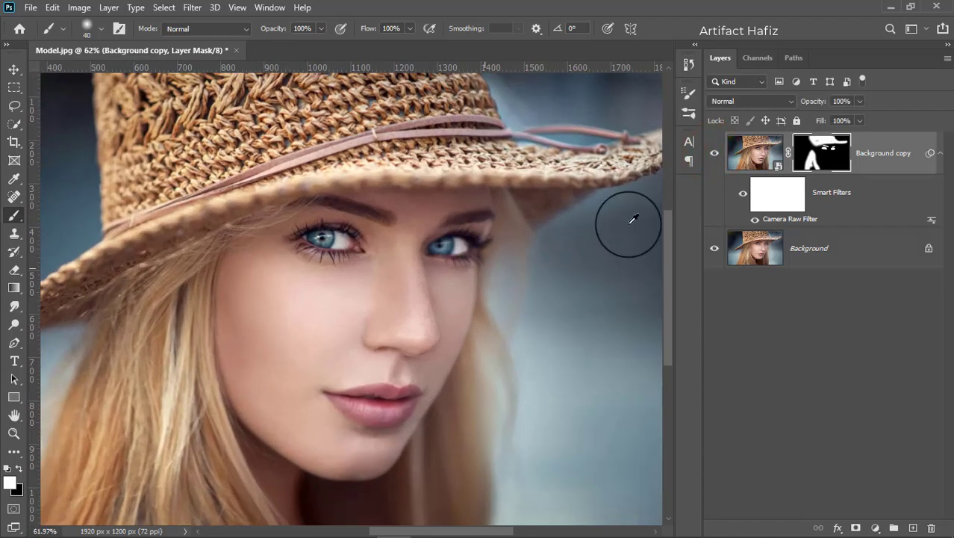
left_click(714, 153)
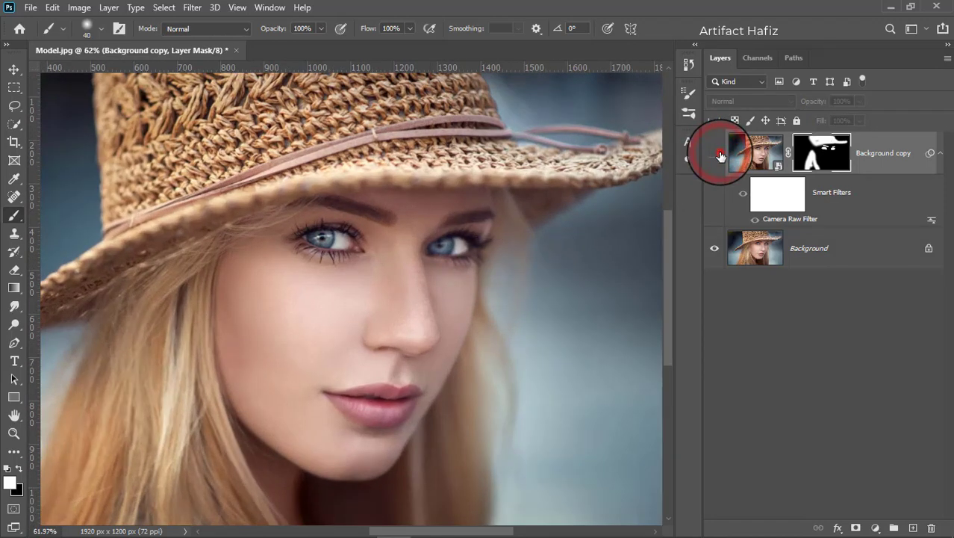
scroll(469, 280, "down", 4)
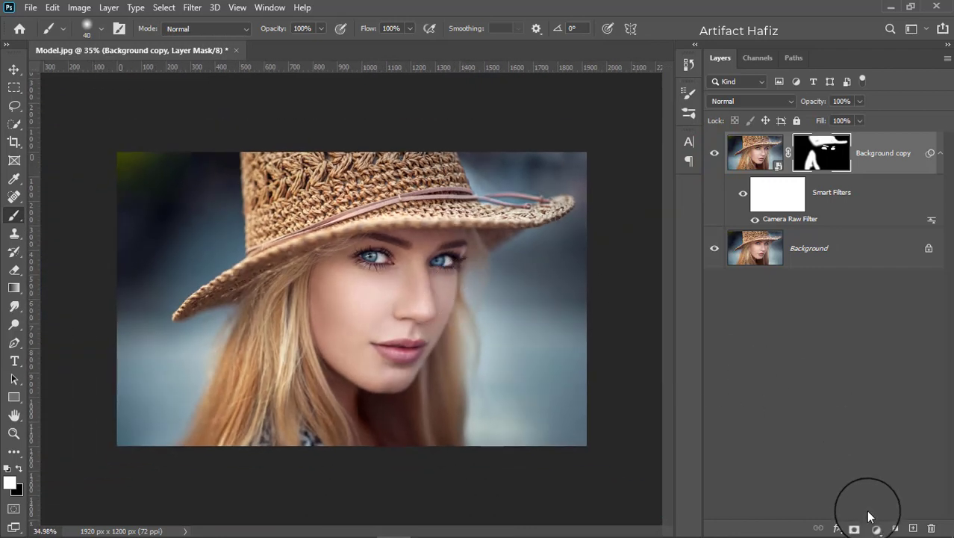
Step: Add a Color Lookup adjustment layer that uses the Crisp_Warm.look 3D LUT
left_click(874, 528)
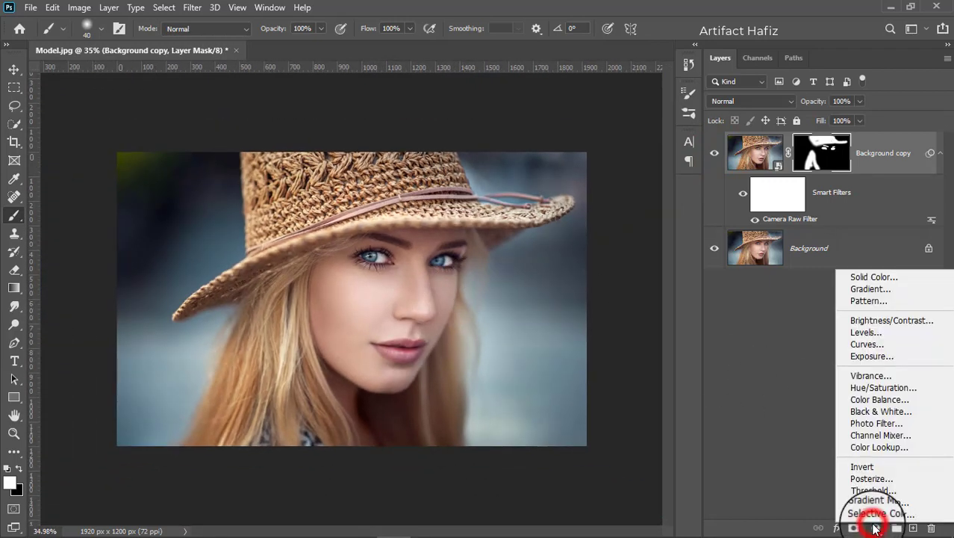
left_click(878, 447)
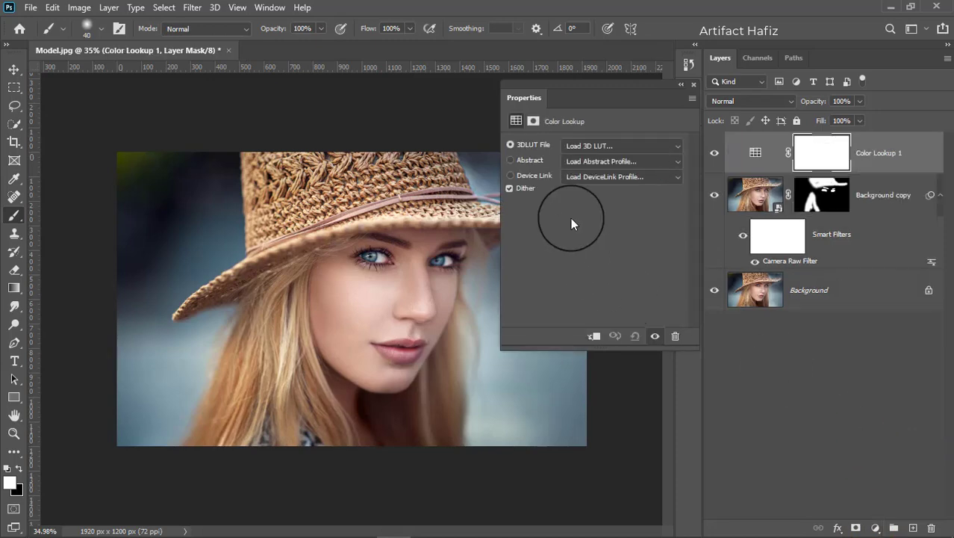
left_click(593, 145)
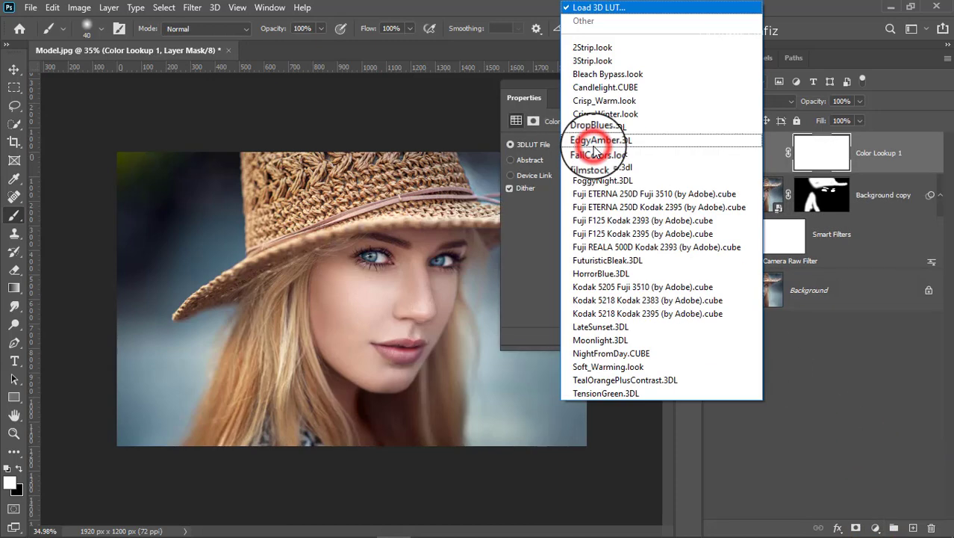
left_click(603, 102)
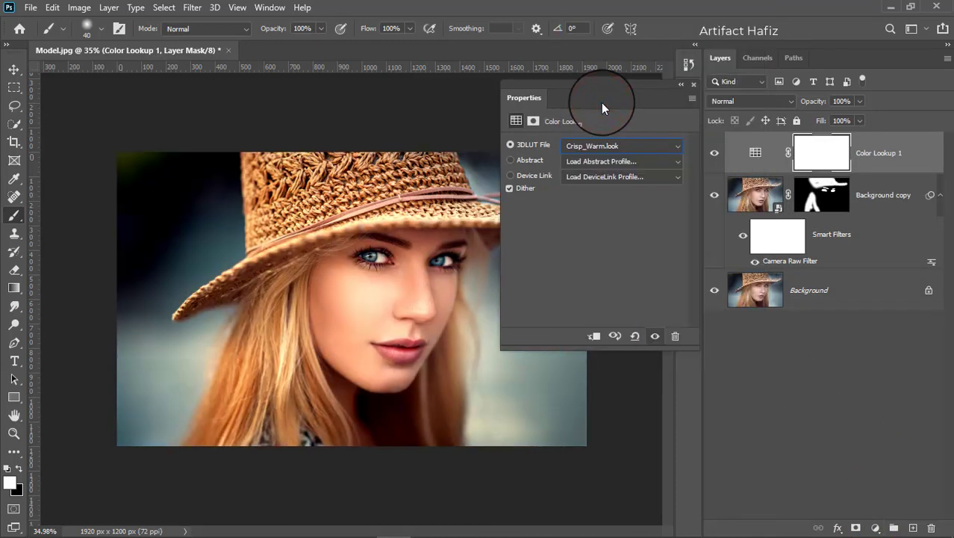
left_click(692, 82)
Step: Set the Color Lookup 1 layer to Luminosity blend mode and 18% opacity
left_click(903, 152)
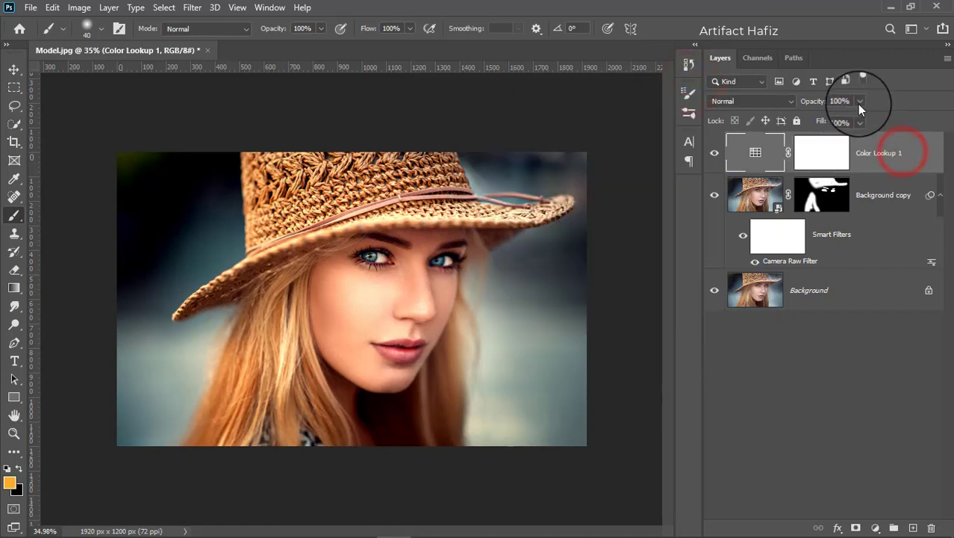
left_click(759, 106)
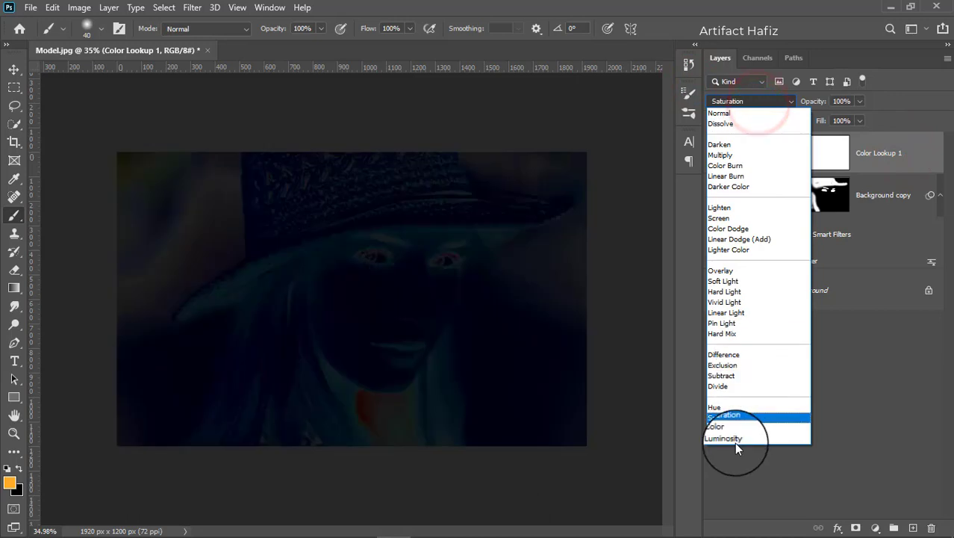
left_click(731, 439)
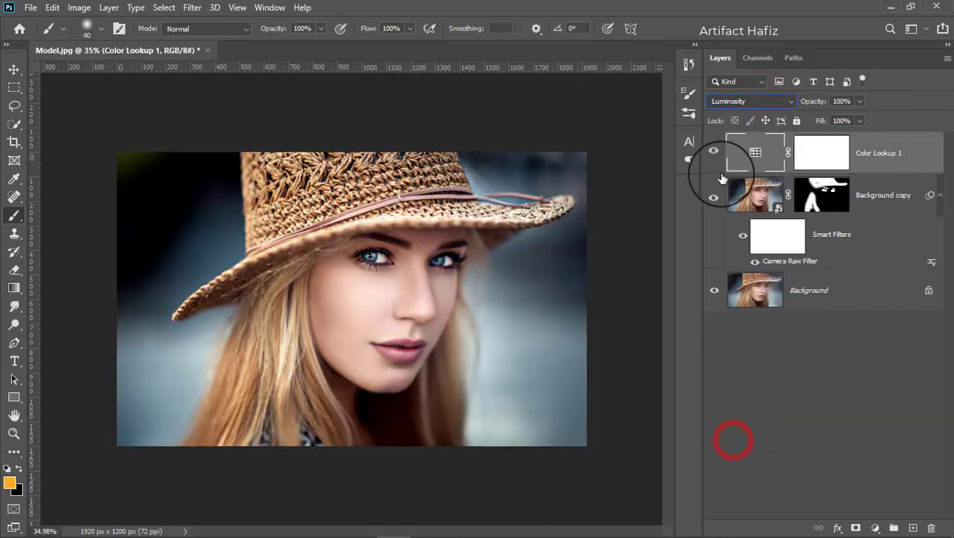
left_click(714, 154)
left_click(714, 155)
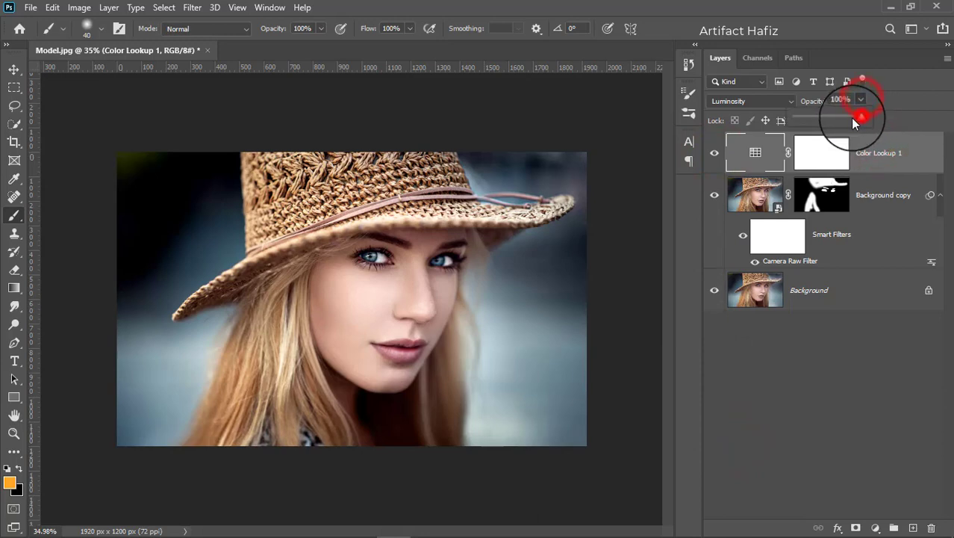
left_click_drag(854, 119, 806, 120)
left_click(902, 154)
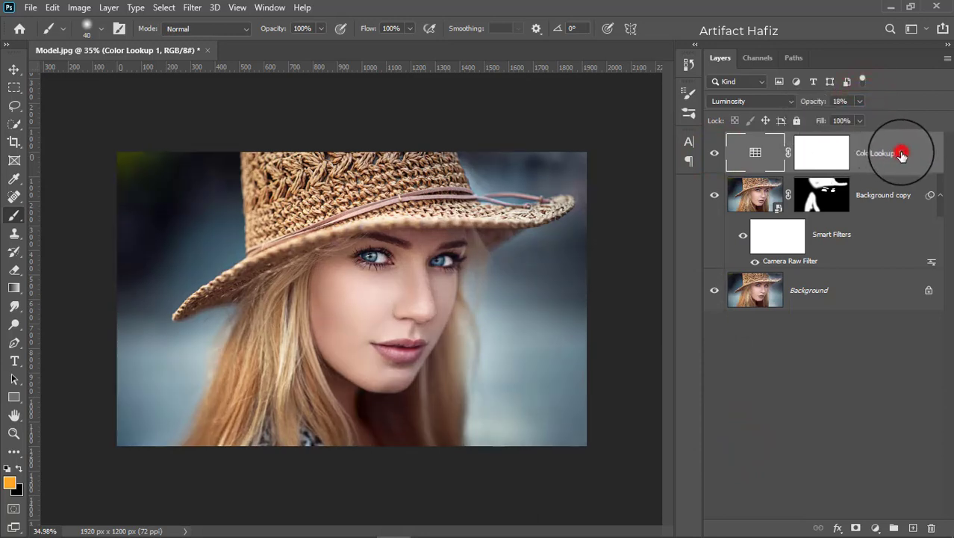
Step: Add a second Color Lookup adjustment layer that uses the Soft_Warming.look 3D LUT
left_click(877, 528)
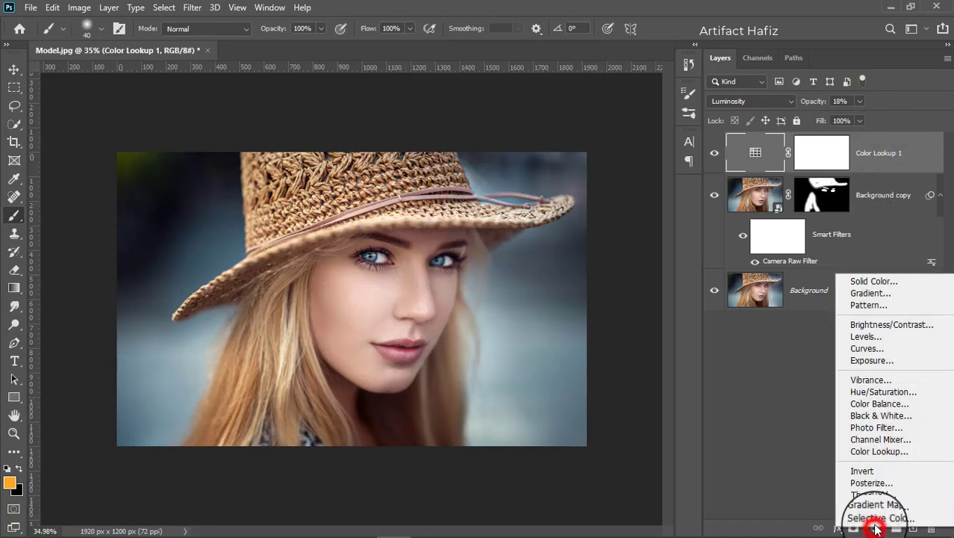
left_click(876, 454)
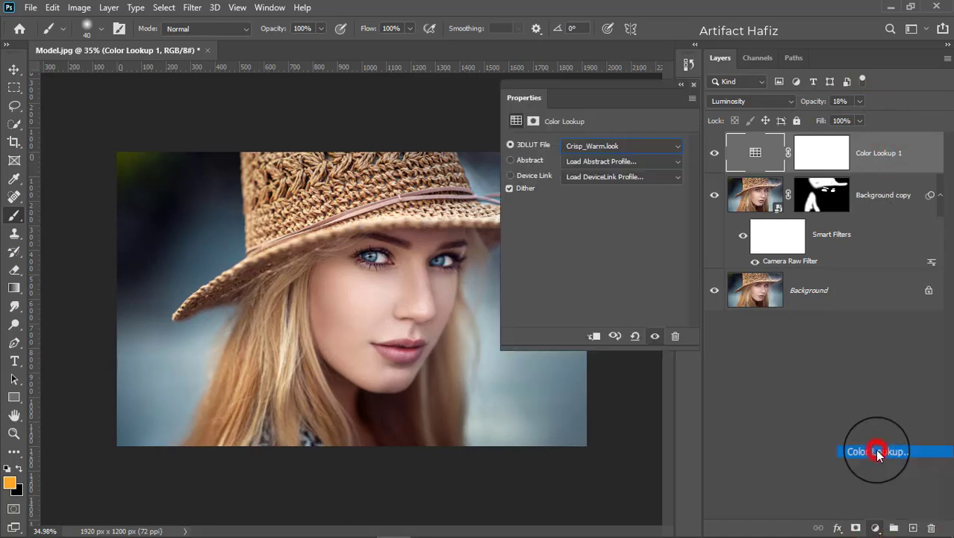
left_click(602, 145)
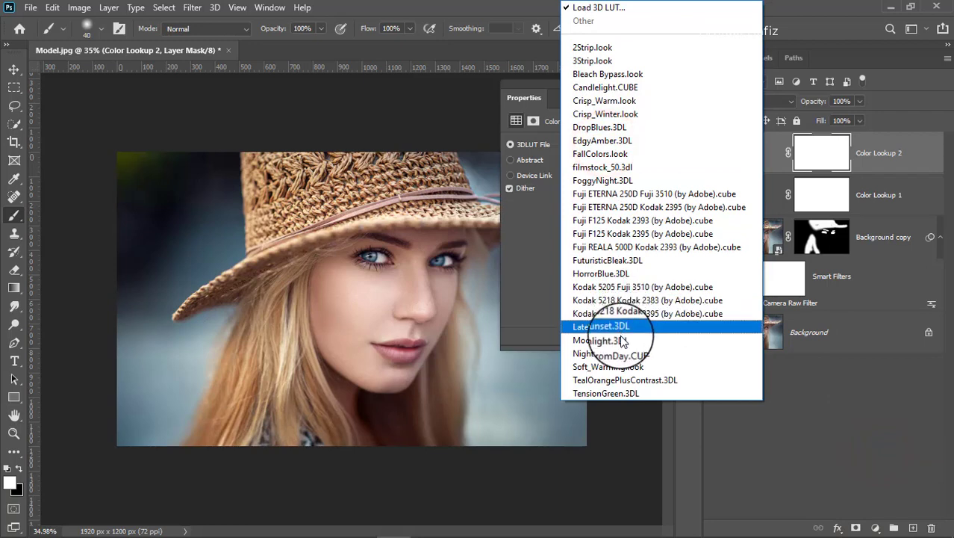
left_click(626, 365)
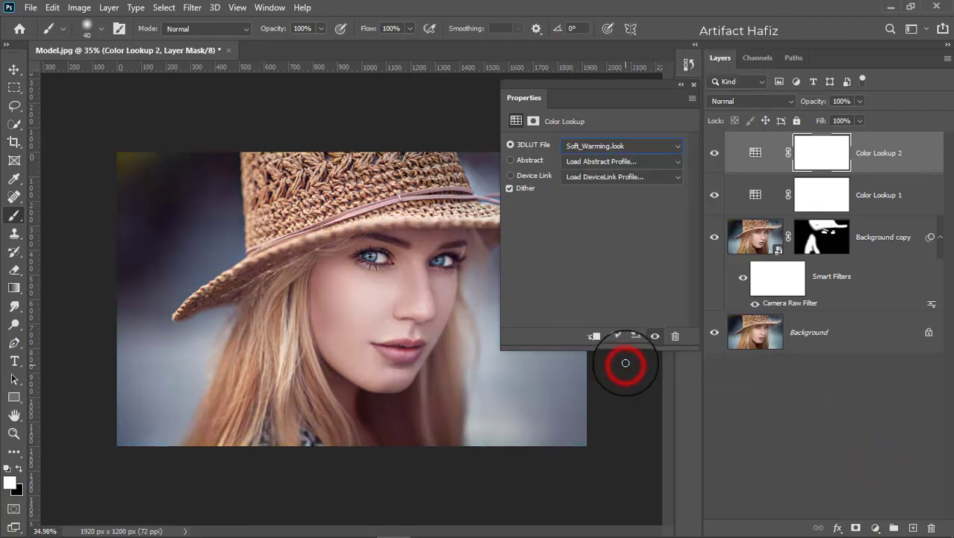
left_click(692, 87)
Step: Set the opacity of the Color Lookup 2 layer to 10%
left_click(865, 152)
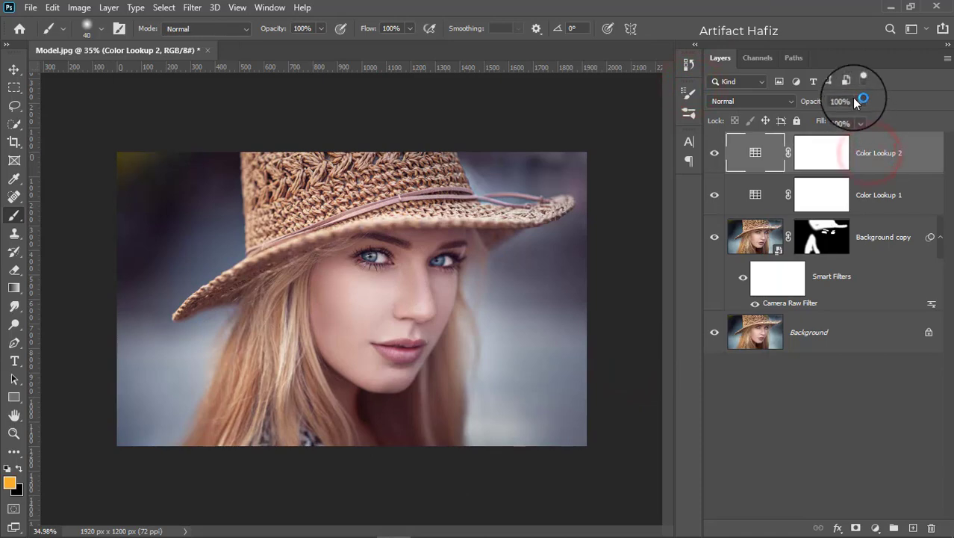
left_click(859, 102)
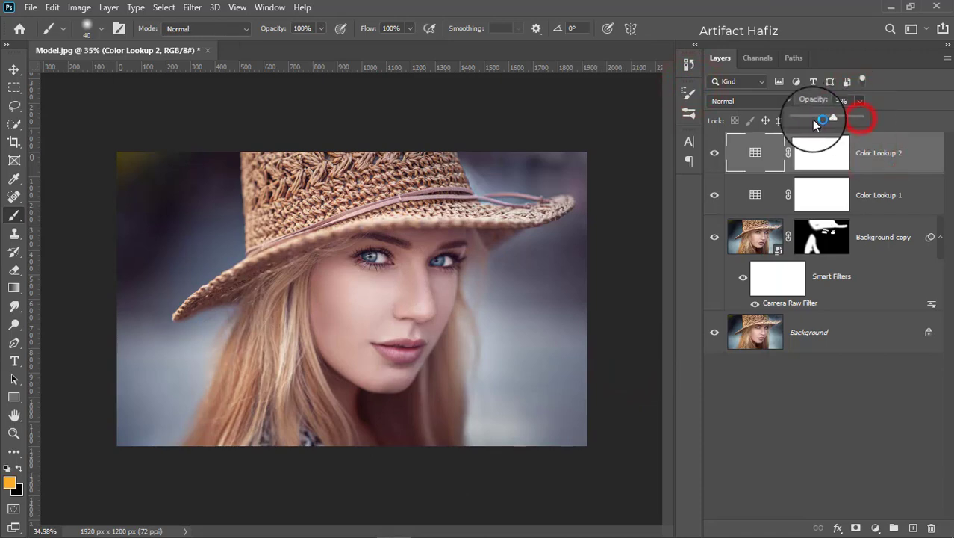
left_click_drag(812, 119, 801, 122)
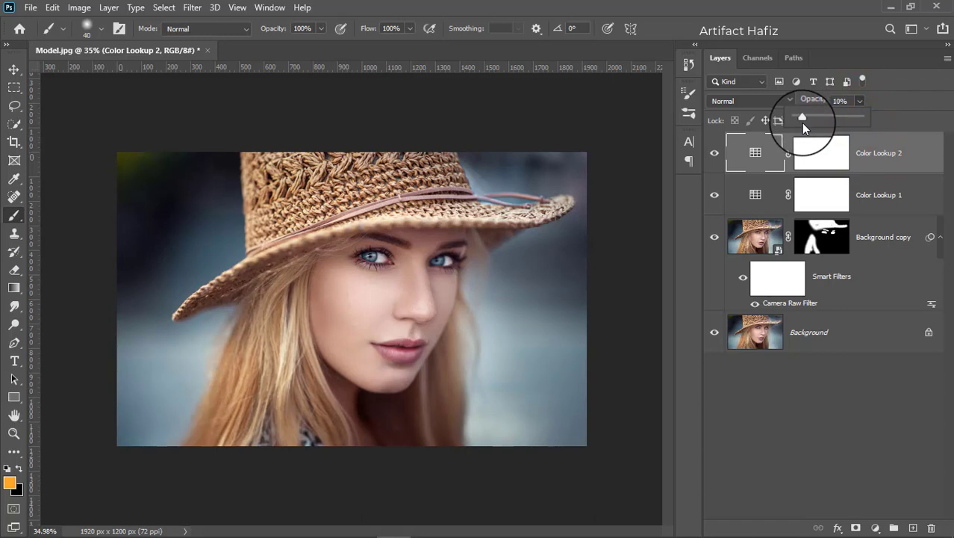
left_click(893, 163)
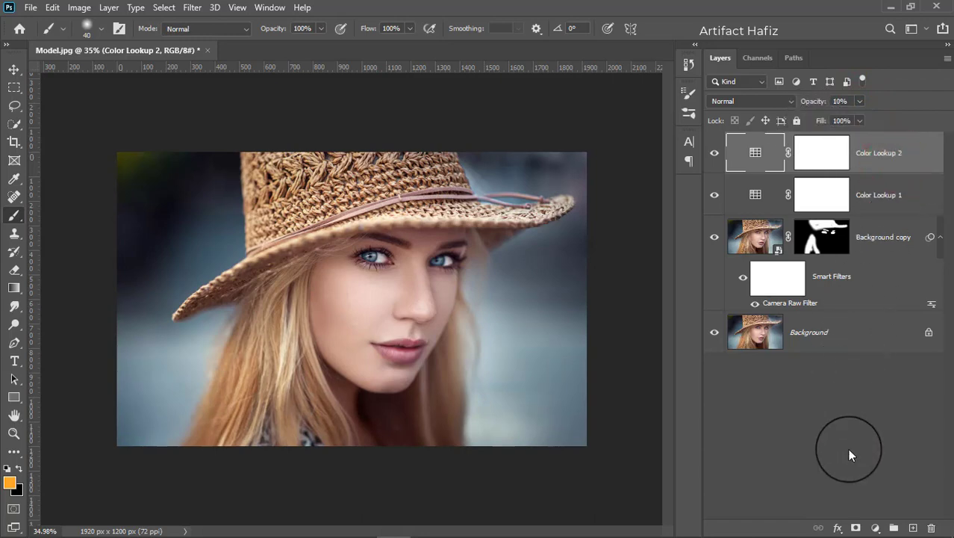
Step: Add a Curves adjustment layer with a subtle RGB S-curve that slightly lowers the shadows and lifts the highlights
left_click(877, 528)
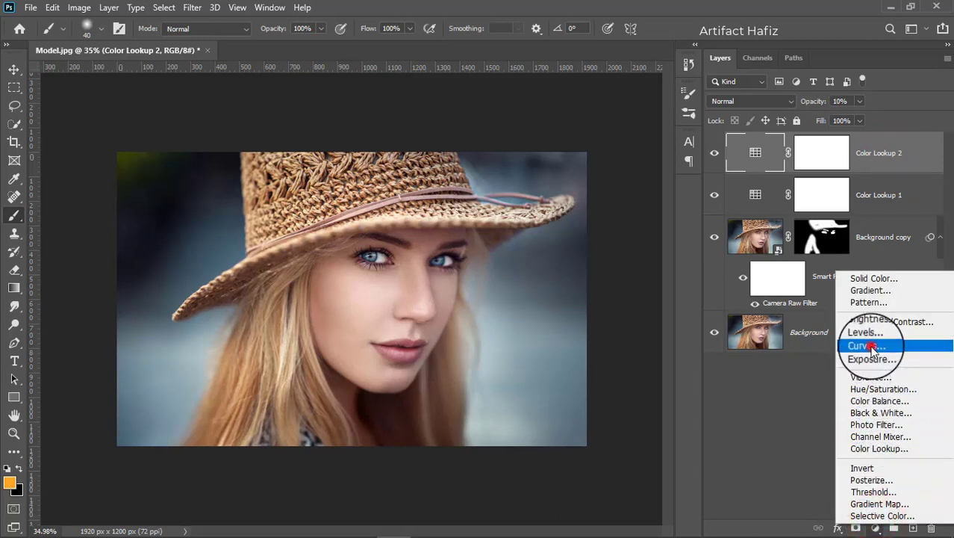
left_click(871, 346)
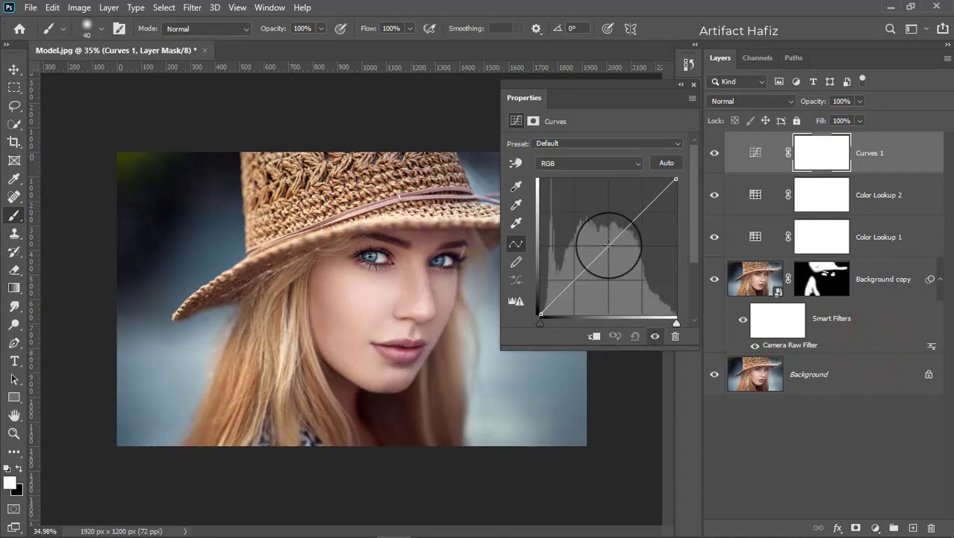
left_click_drag(609, 243, 589, 273)
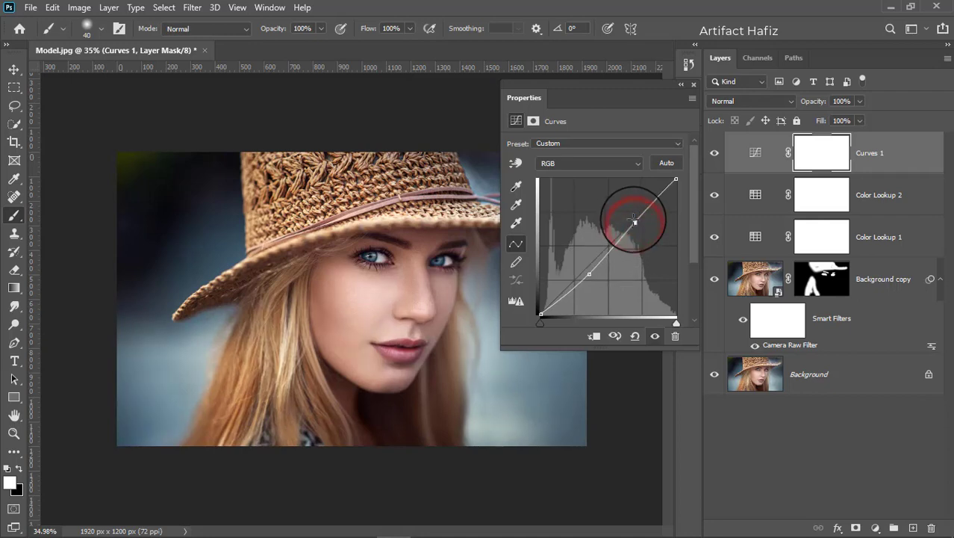
left_click_drag(634, 221, 634, 224)
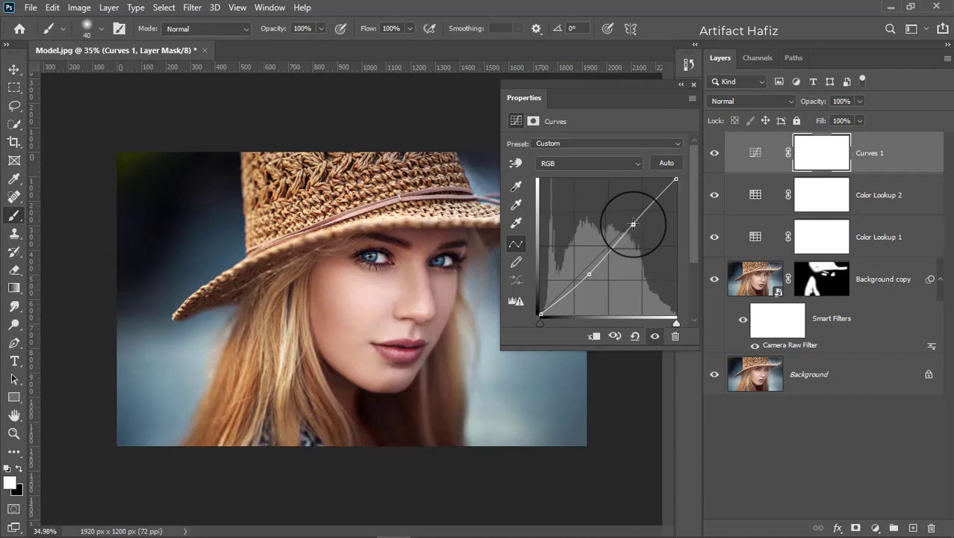
left_click(633, 219)
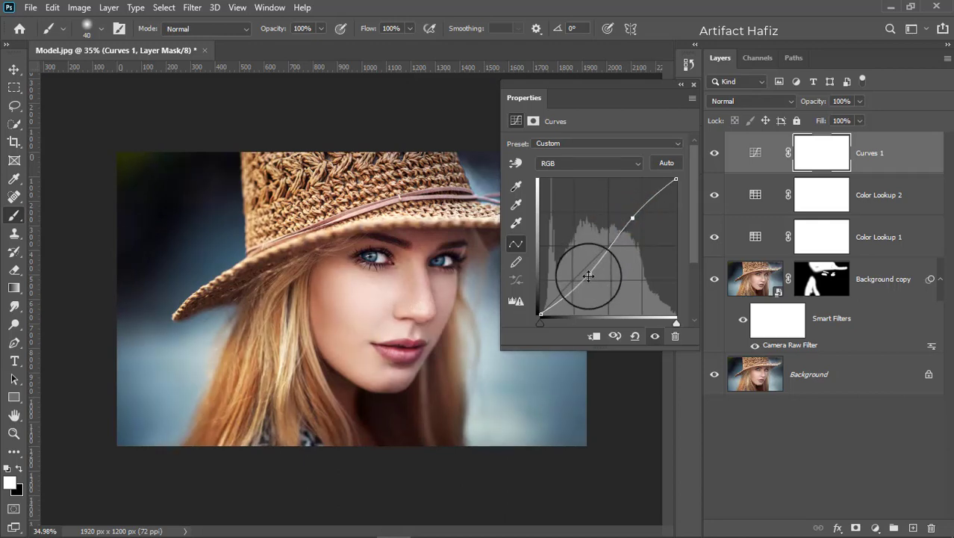
left_click_drag(589, 274, 583, 275)
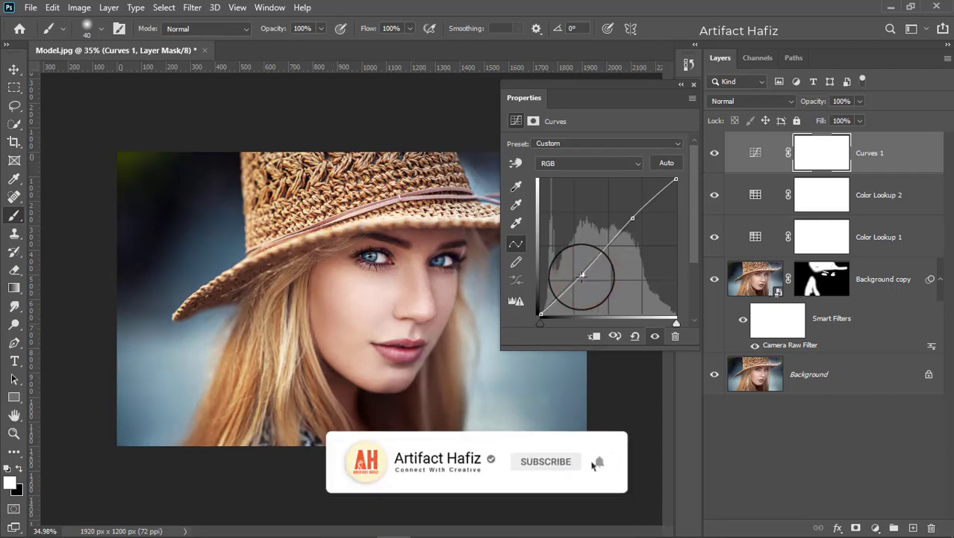
left_click(690, 85)
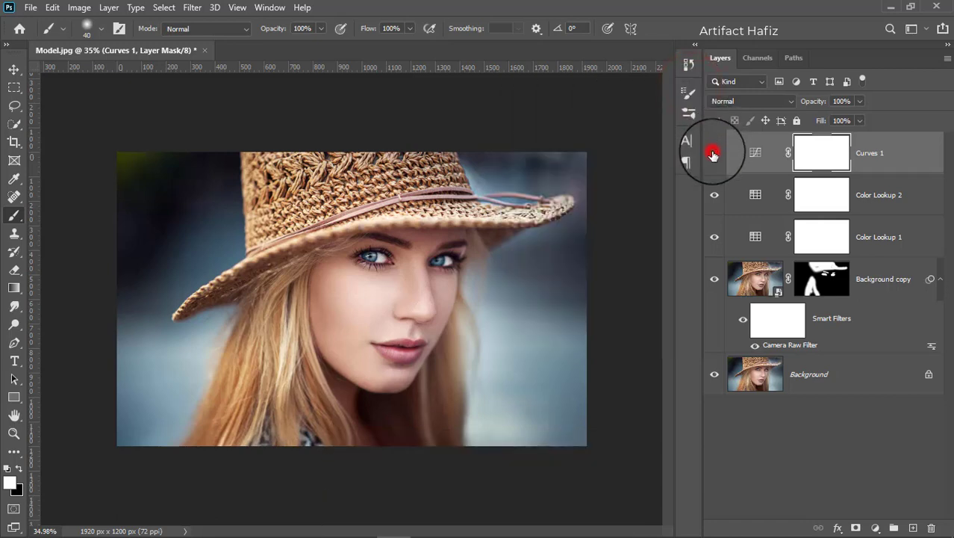
Step: Compare the image with and without the Curves 1 layer and reduce that layer's opacity to 50%
left_click(713, 153)
left_click(714, 153)
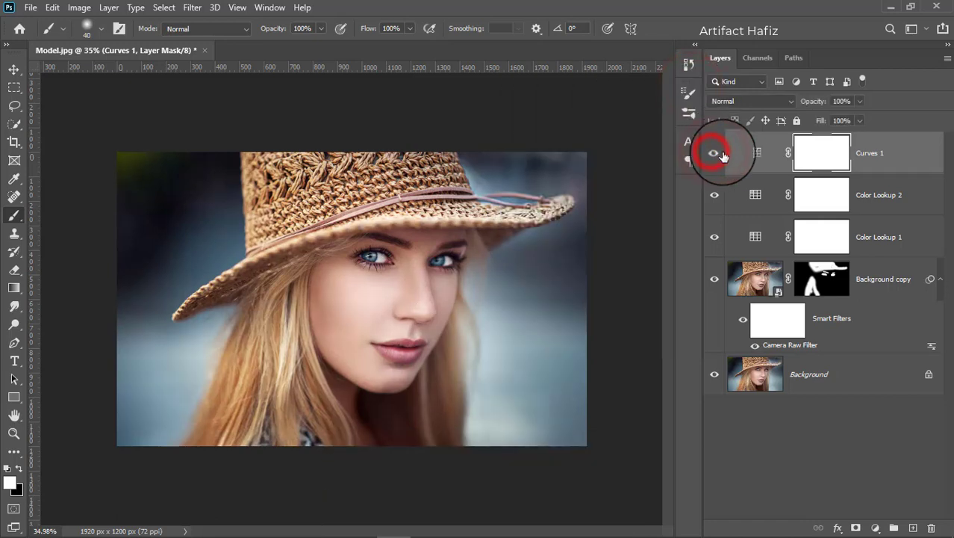
left_click(868, 154)
left_click_drag(842, 118, 829, 120)
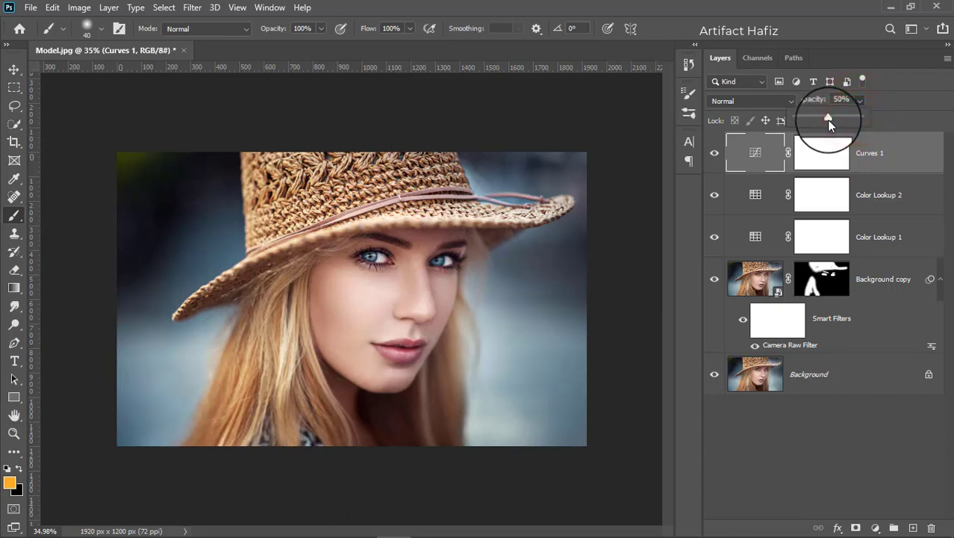
left_click(868, 152)
Step: Add a Levels adjustment layer above Curves 1 with the white input level set to 250
left_click(870, 523)
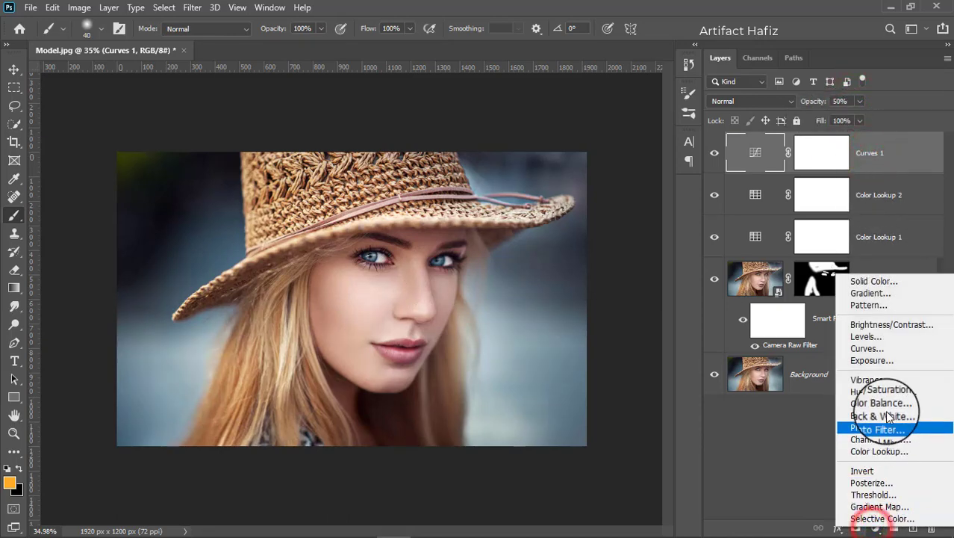
left_click(882, 340)
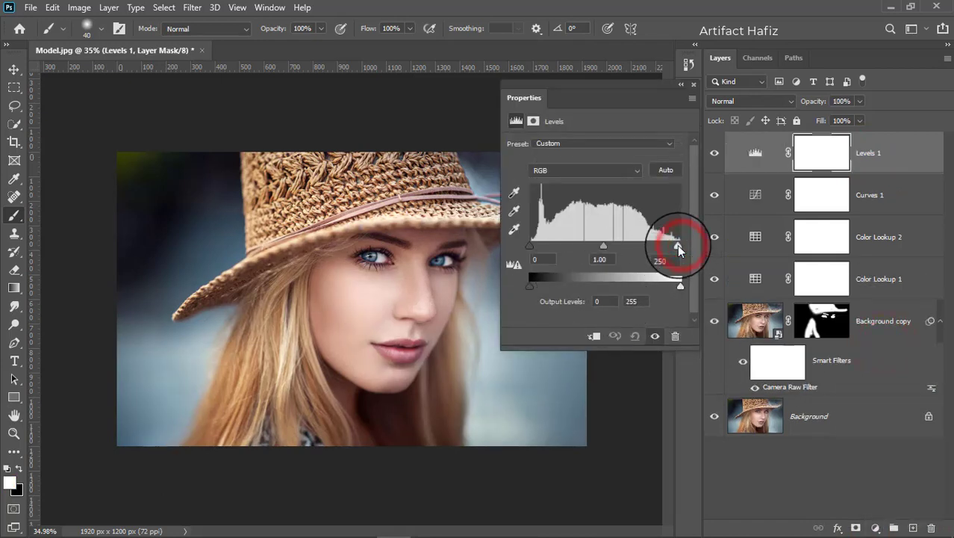
left_click(693, 84)
Step: Stamp all visible layers into a new layer above Levels 1 and convert it for smart filters
left_click(866, 160)
key("ctrl+i")
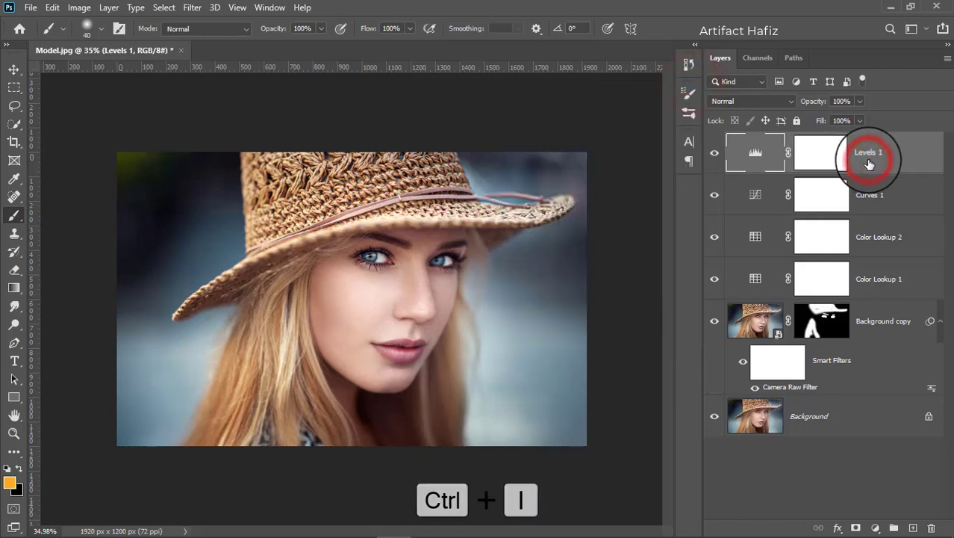
key("ctrl+alt+shift+e")
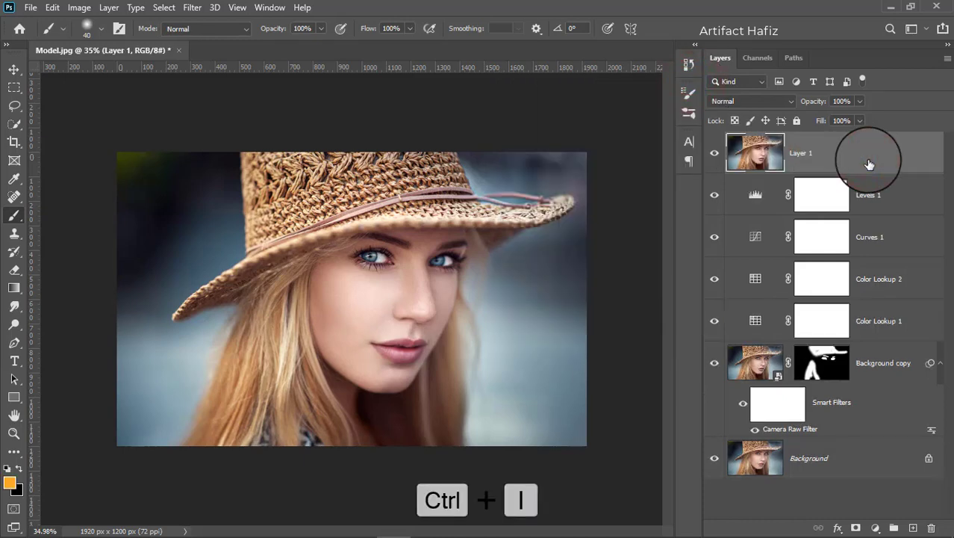
left_click(196, 9)
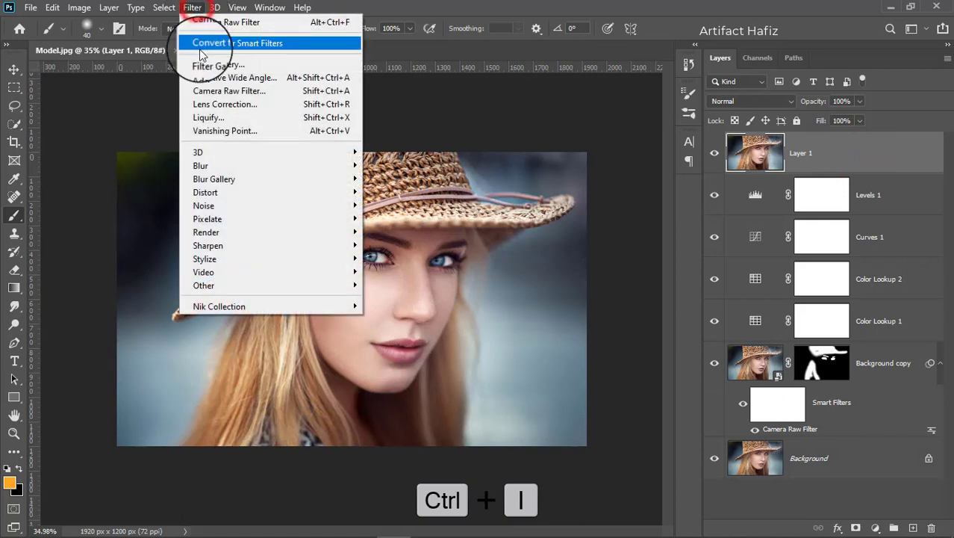
left_click(213, 42)
left_click(455, 213)
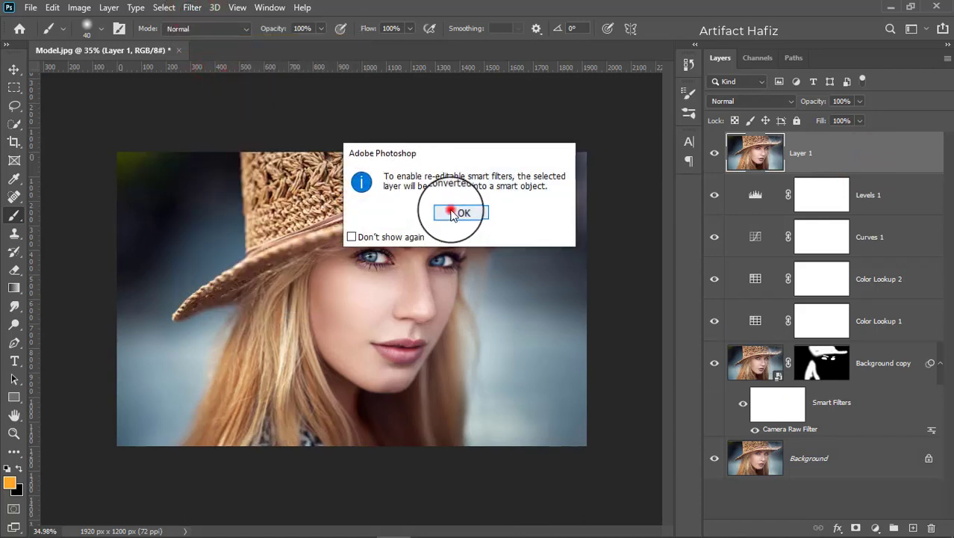
Step: Open the Camera Raw Filter on Layer 1 and set Temperature +2, Highlights -8, Shadows +14, Whites +20 and Blacks -12
left_click(185, 6)
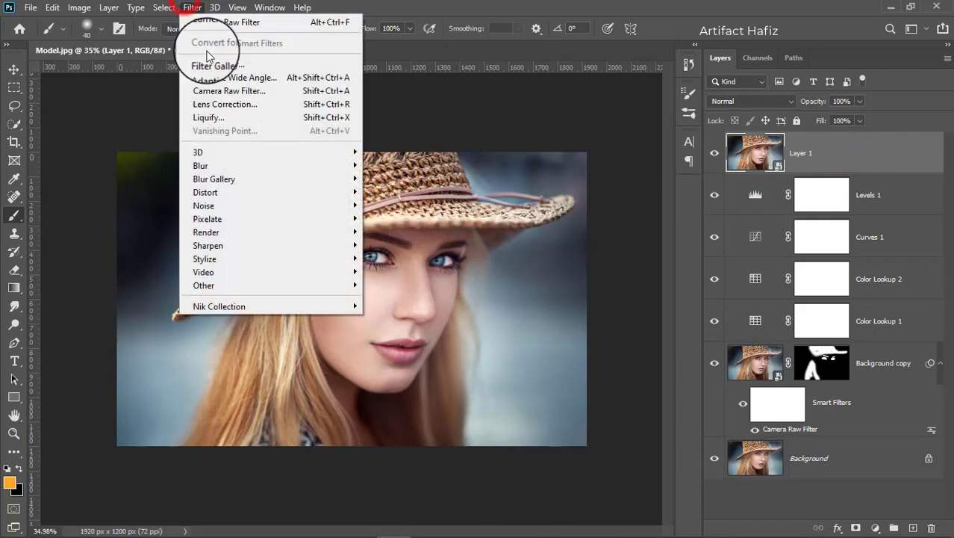
left_click(219, 90)
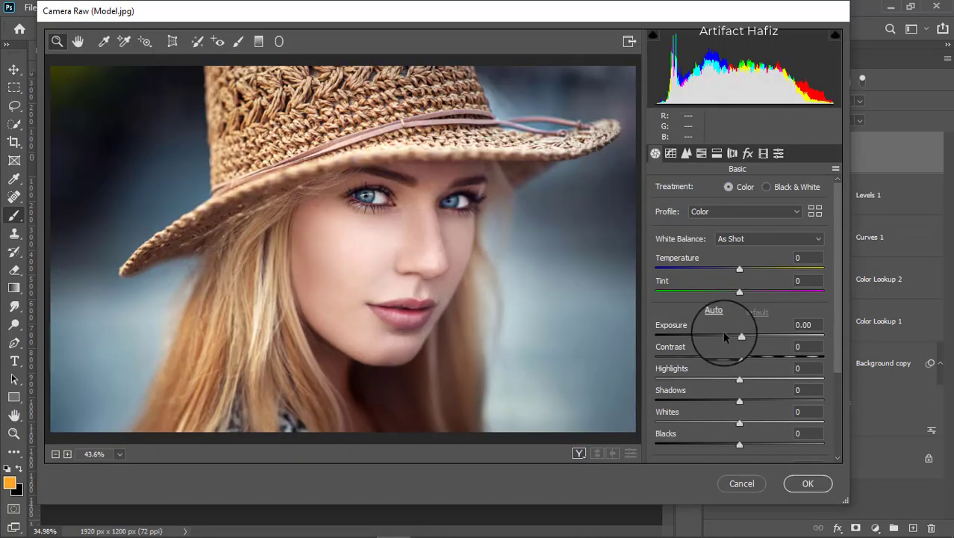
left_click_drag(739, 269, 742, 271)
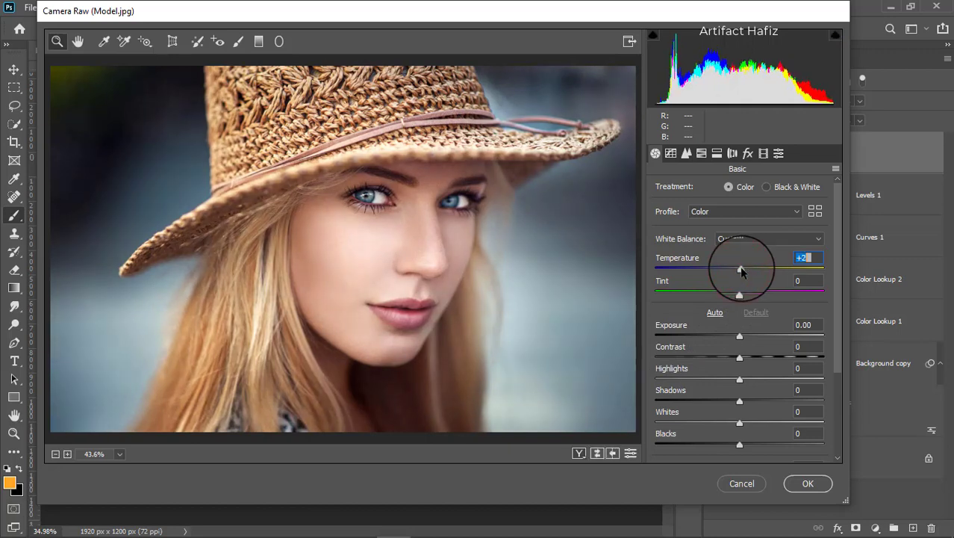
scroll(729, 352, "down", 3)
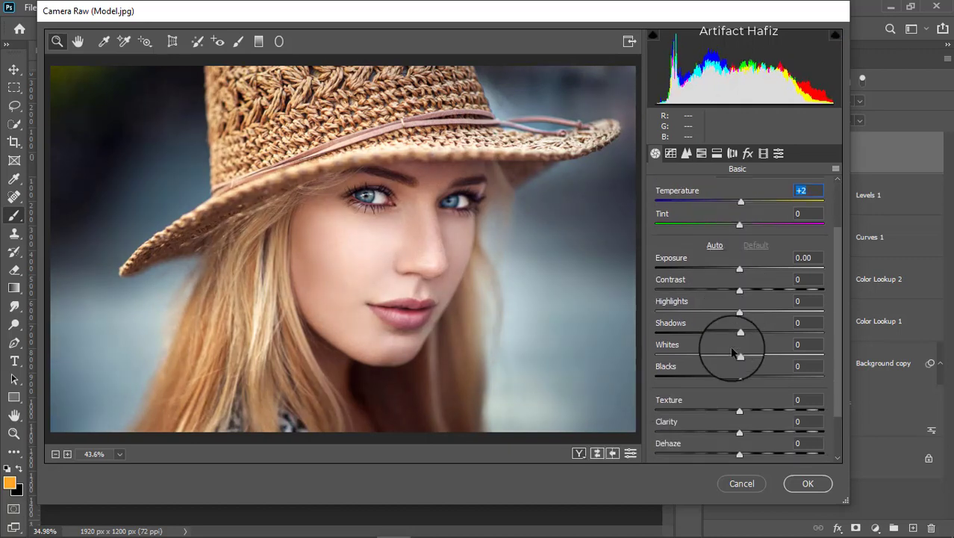
left_click_drag(725, 316, 734, 318)
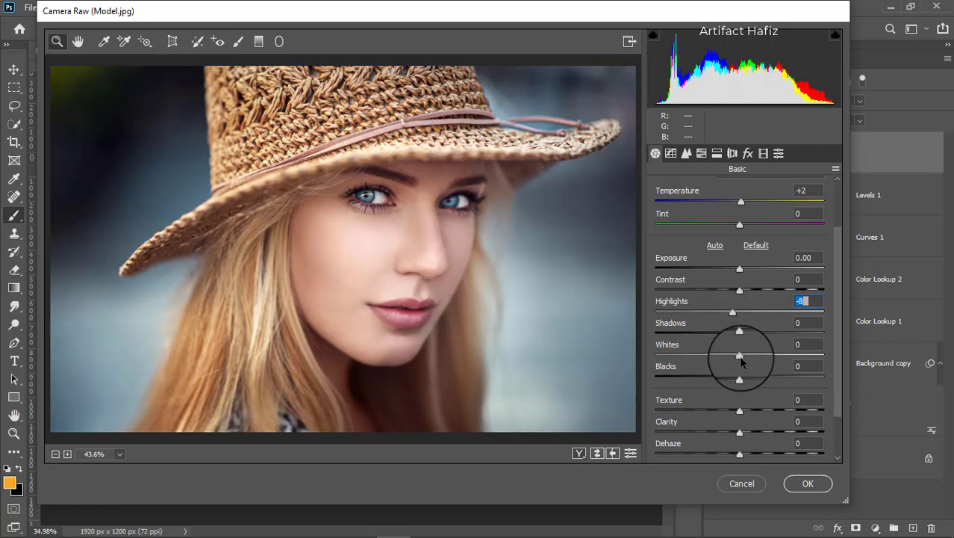
left_click_drag(745, 358, 755, 357)
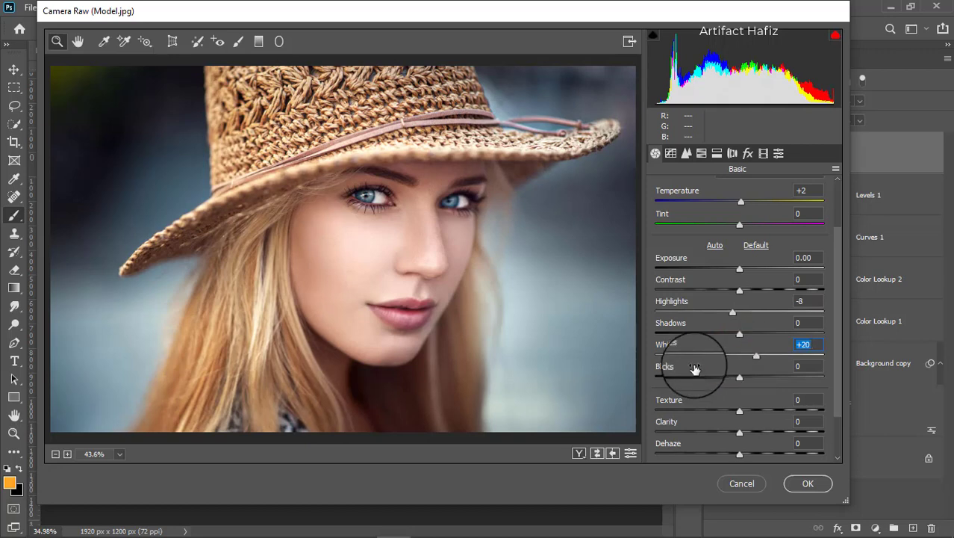
scroll(695, 368, "down", 3)
left_click_drag(740, 319, 730, 318)
mouse_move(738, 277)
left_mouse_down()
mouse_move(775, 277)
mouse_move(751, 275)
left_mouse_up()
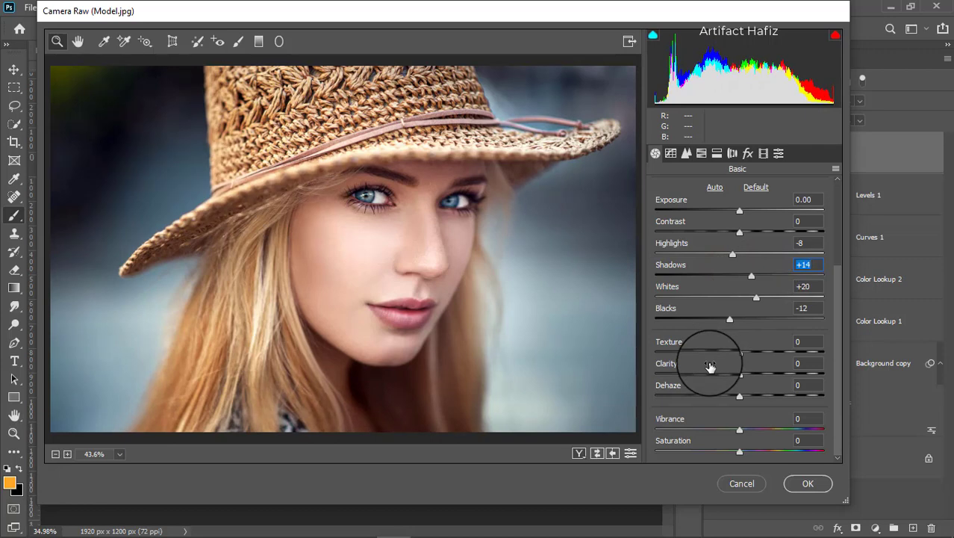
Step: Set the HSL saturation of Reds to +19, Greens to -49, Aquas to -26 and Blues to -68
left_click(702, 153)
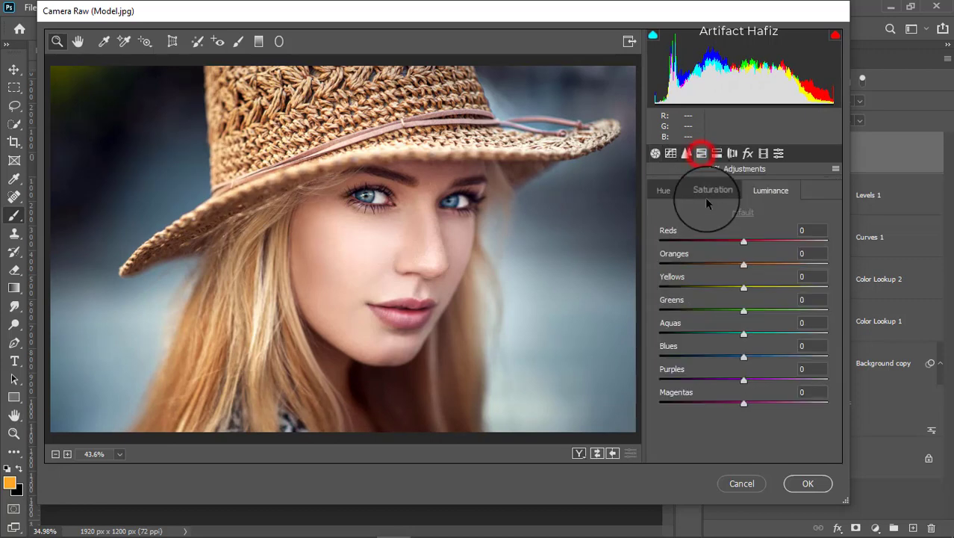
left_click(713, 191)
left_click_drag(743, 241, 763, 241)
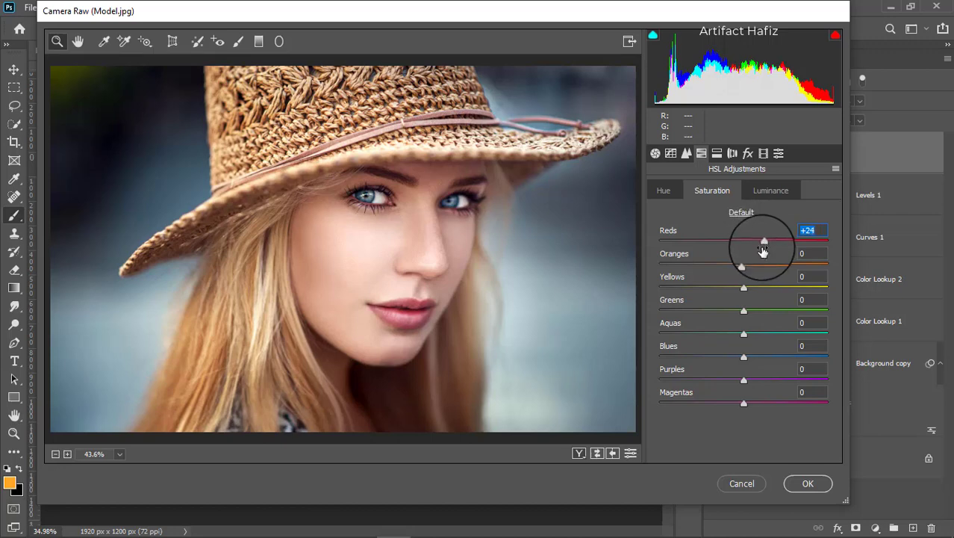
left_click_drag(763, 241, 759, 248)
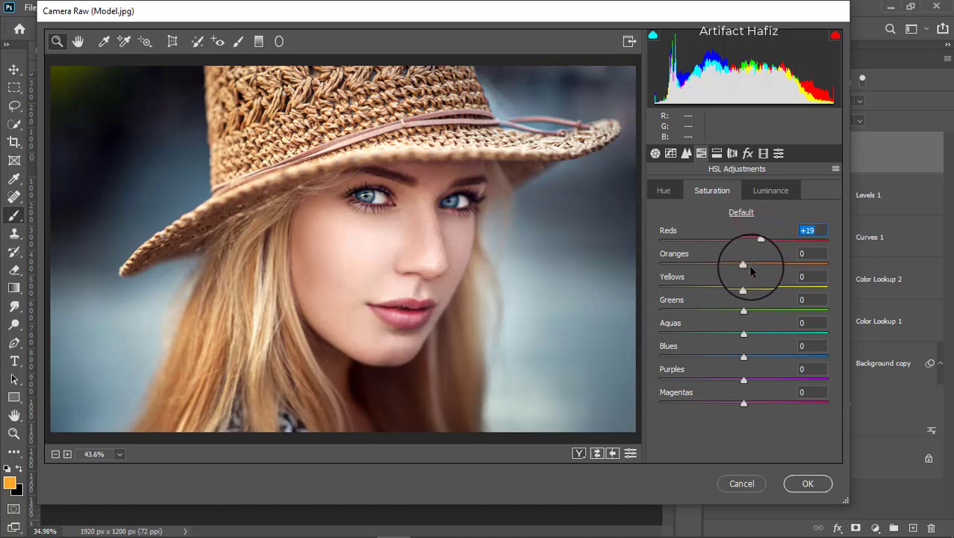
left_click(743, 312)
left_click_drag(650, 310, 686, 356)
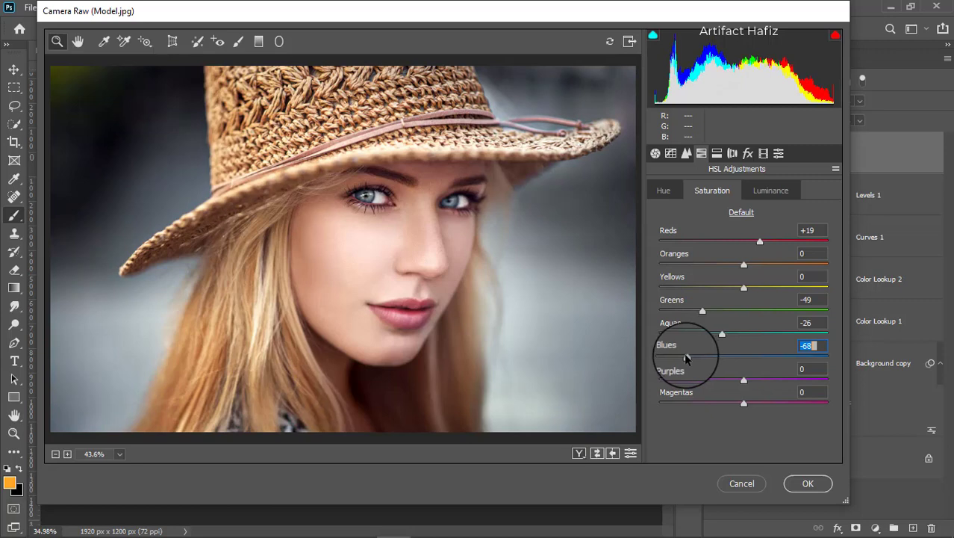
Step: Set the HSL hue of Blues to -63 and raise that of Aquas, and set the luminance of Blues to +23 and Aquas to +5
left_click(663, 191)
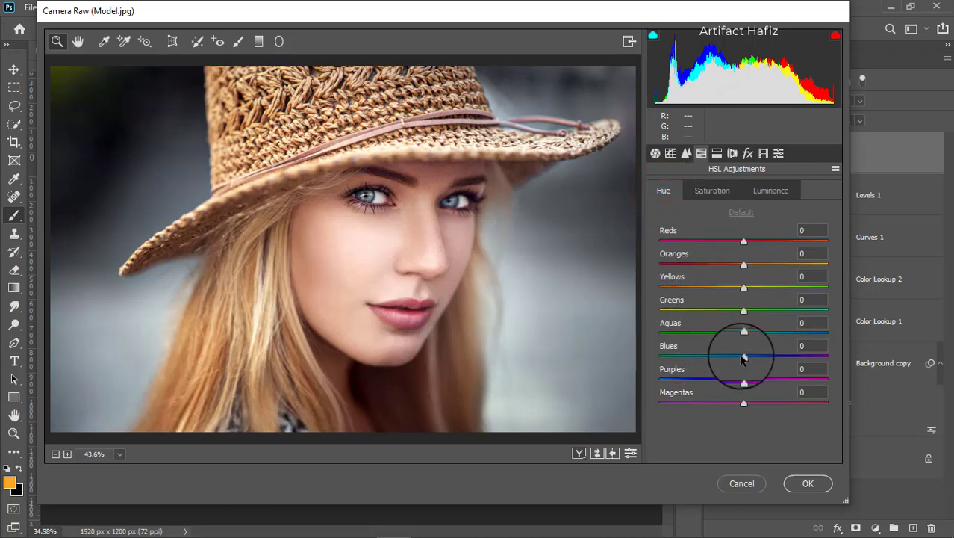
left_click_drag(743, 357, 689, 357)
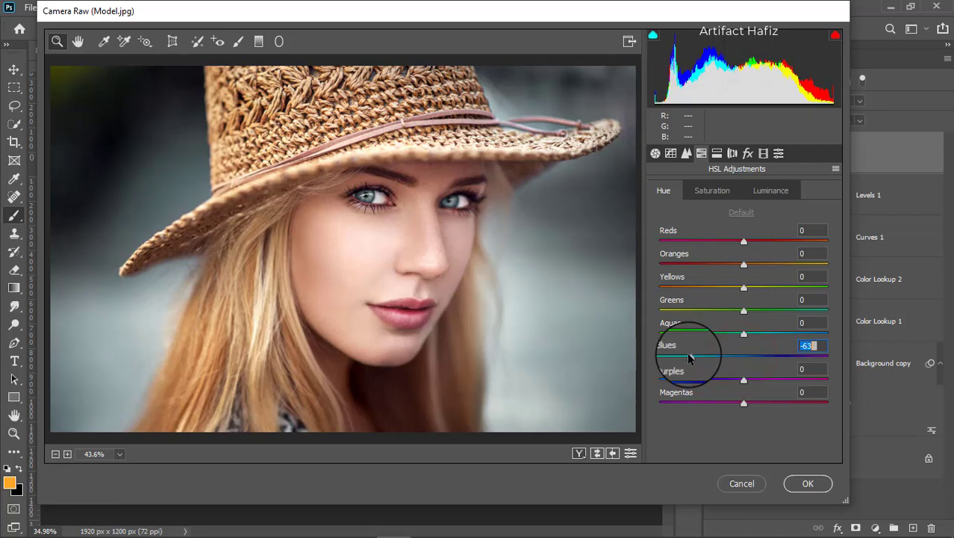
left_click_drag(743, 334, 779, 335)
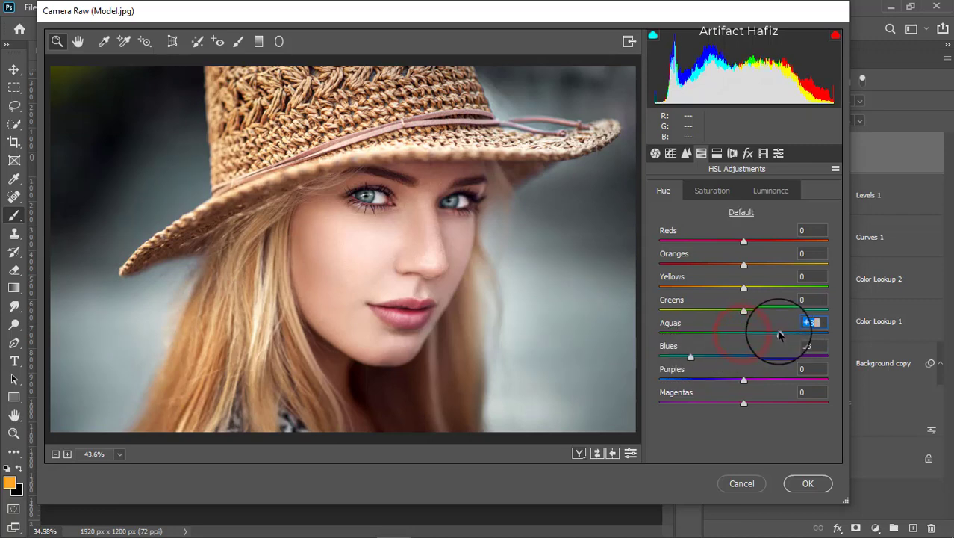
left_click(767, 190)
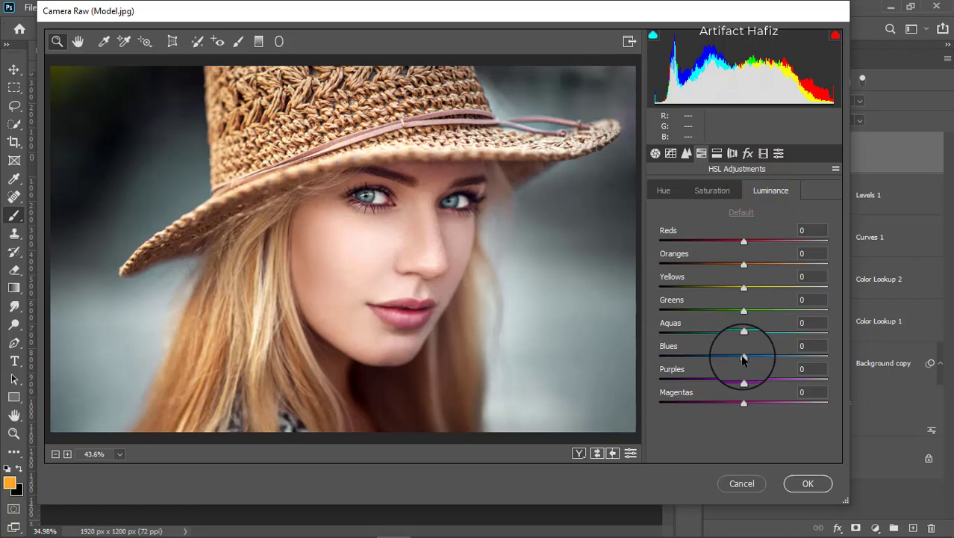
left_click_drag(744, 357, 762, 334)
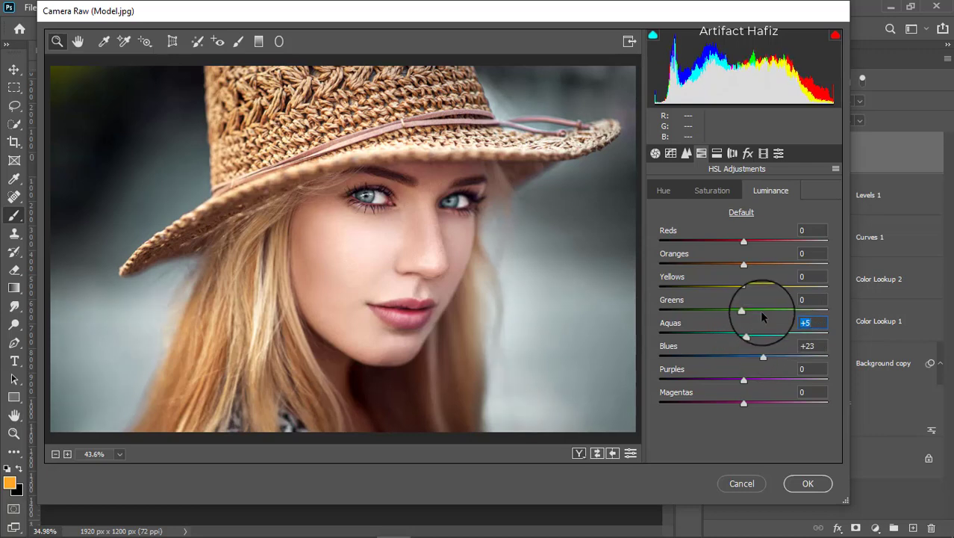
Step: Set the Split Toning shadows to Hue 359 and Saturation 5
left_click(716, 153)
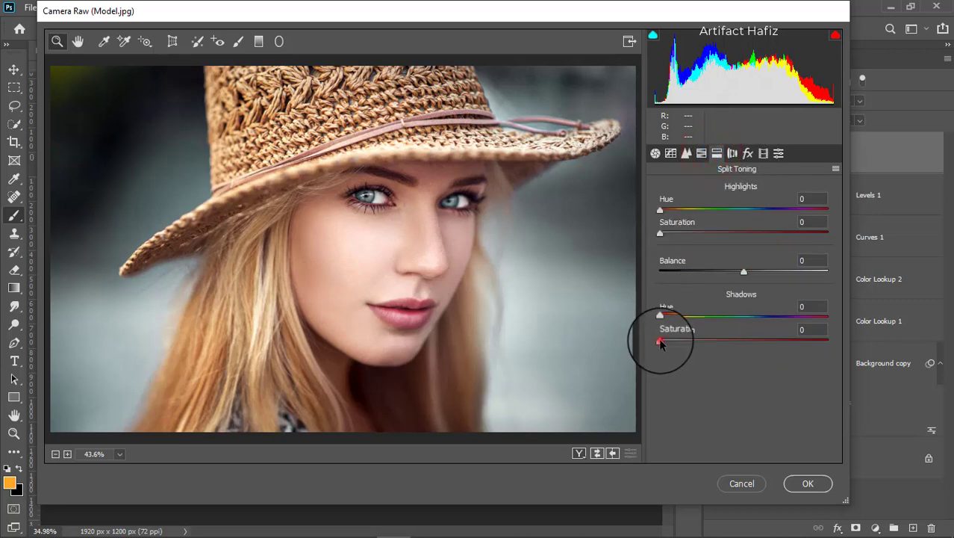
left_click_drag(660, 342, 752, 344)
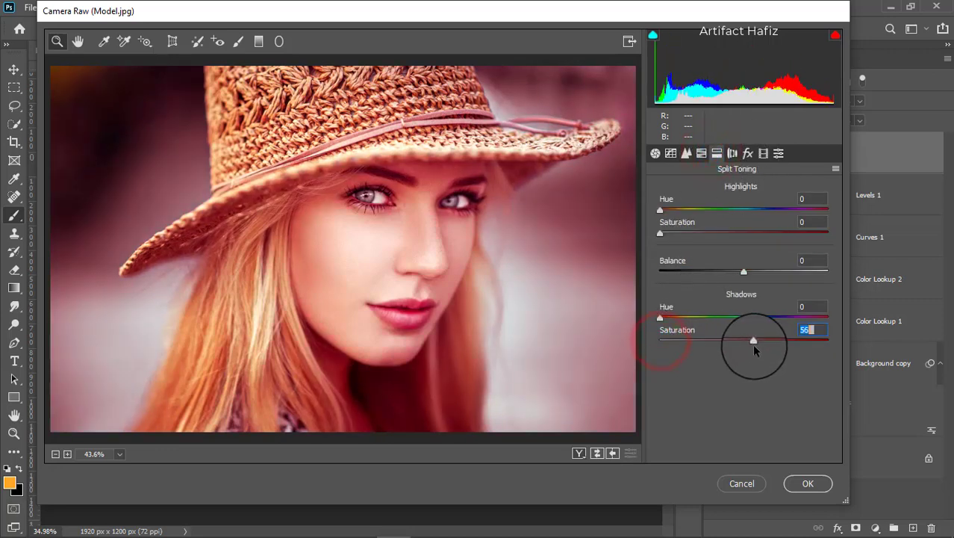
left_click(655, 318)
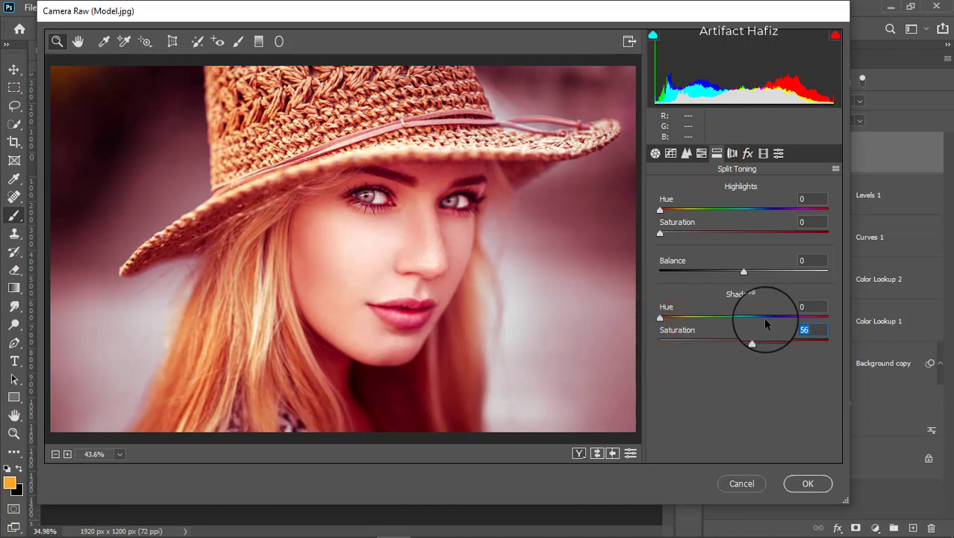
left_click_drag(660, 318, 827, 323)
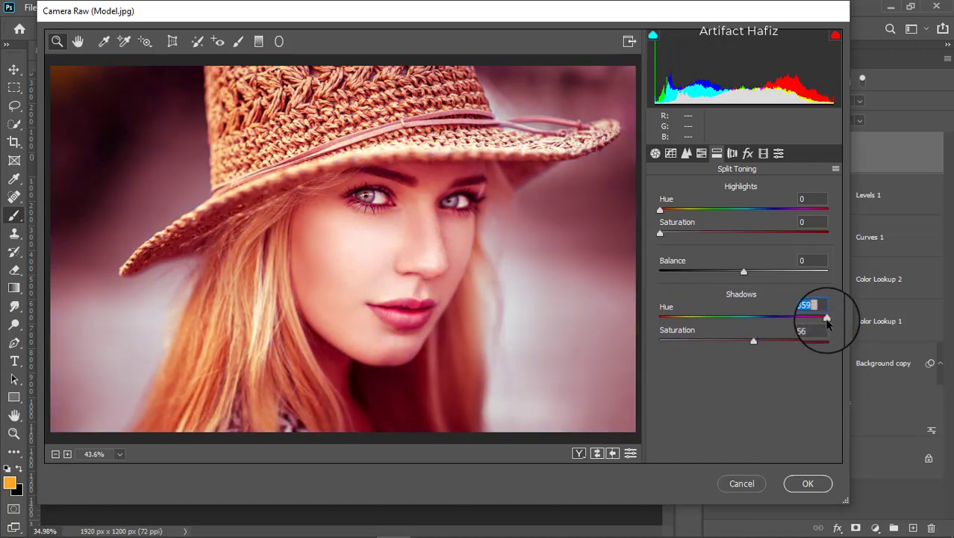
left_click_drag(753, 341, 668, 345)
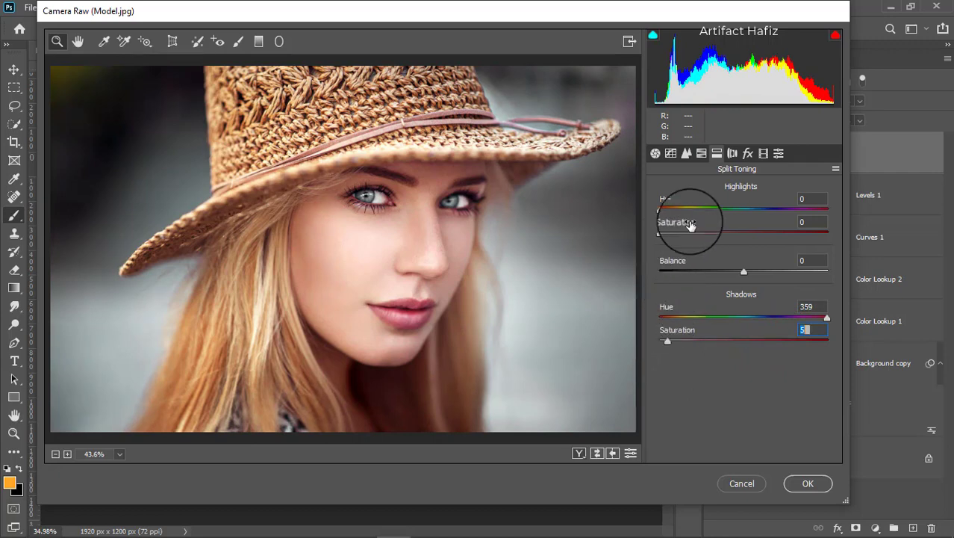
Step: Shape the RGB point tone curve with the black point at output 11 and points near 64/63 and 163/160, and apply the filter
left_click(669, 153)
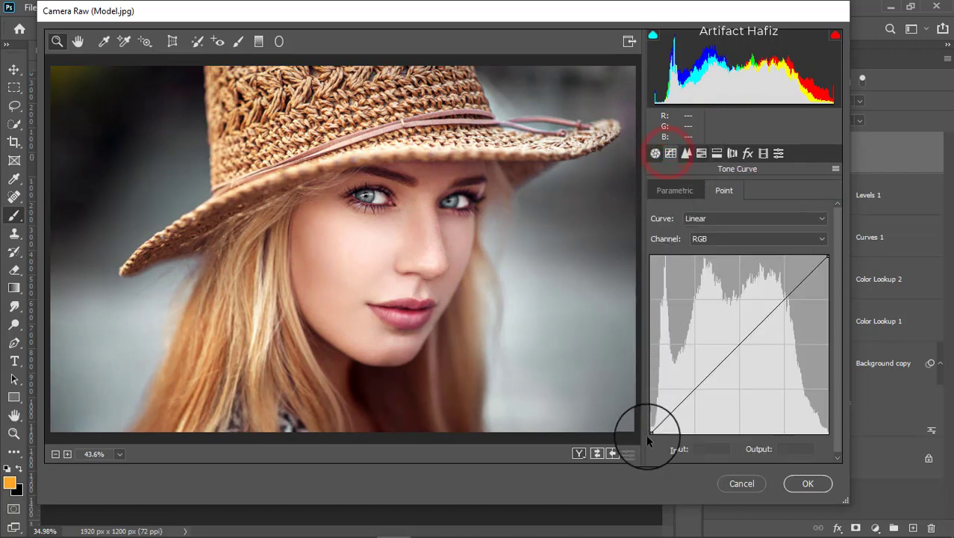
left_click_drag(651, 432, 631, 421)
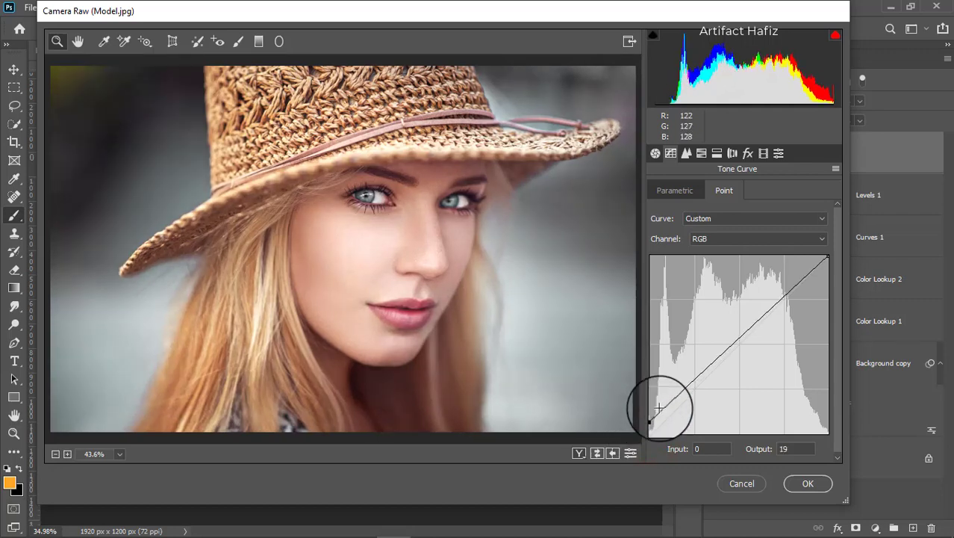
left_click_drag(686, 386, 693, 389)
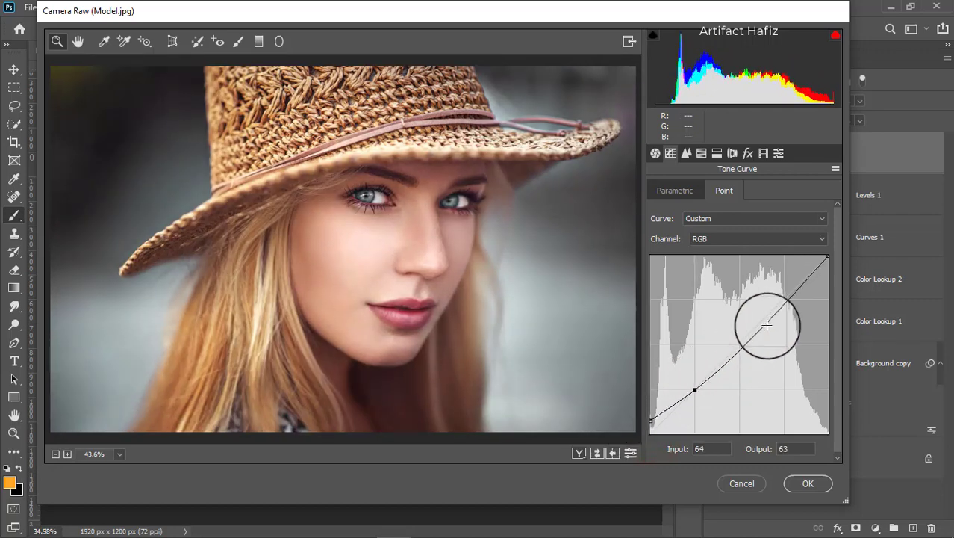
left_click_drag(766, 320, 763, 321)
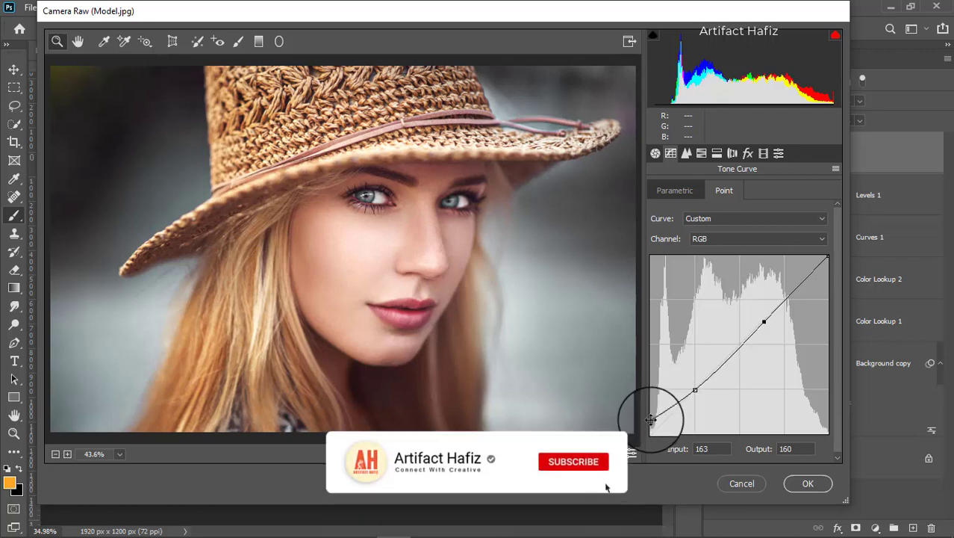
left_click_drag(652, 421, 650, 426)
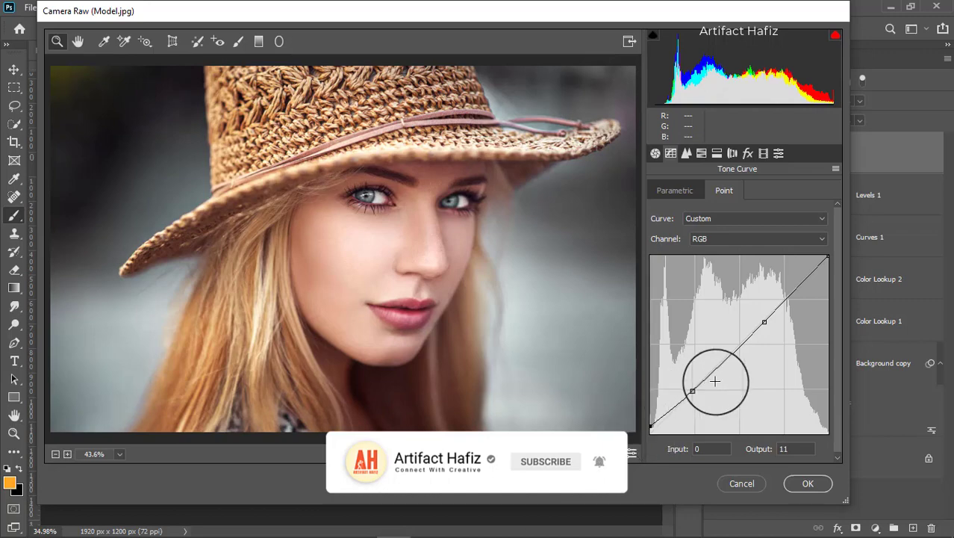
left_click(823, 486)
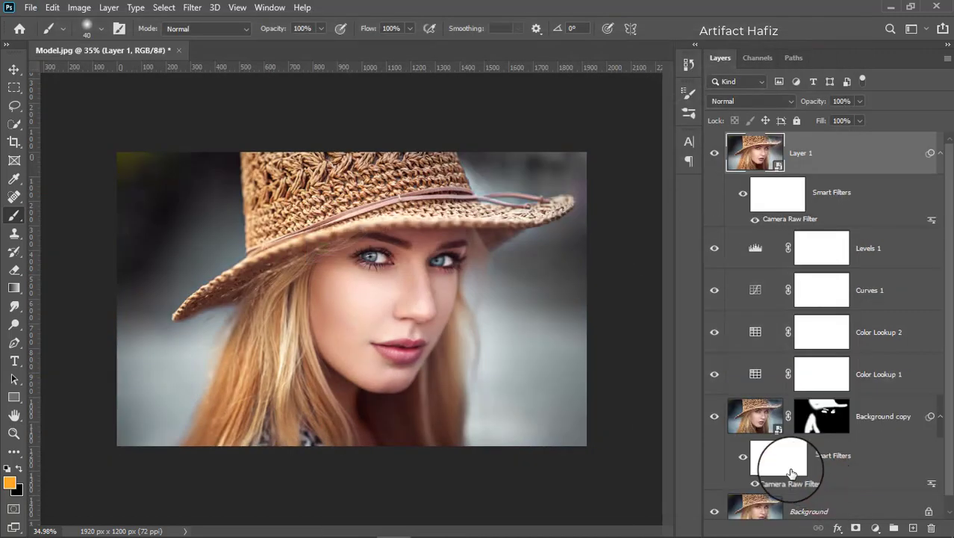
Step: Compare the original Background layer alone with the full graded layer stack, toggling the other layers' visibility twice
scroll(736, 431, "down", 1)
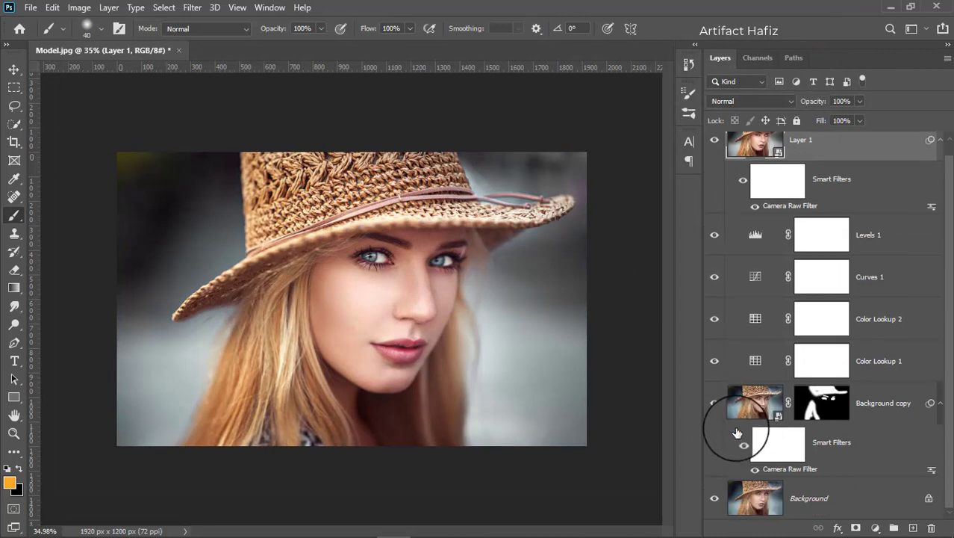
left_click(715, 498, "alt")
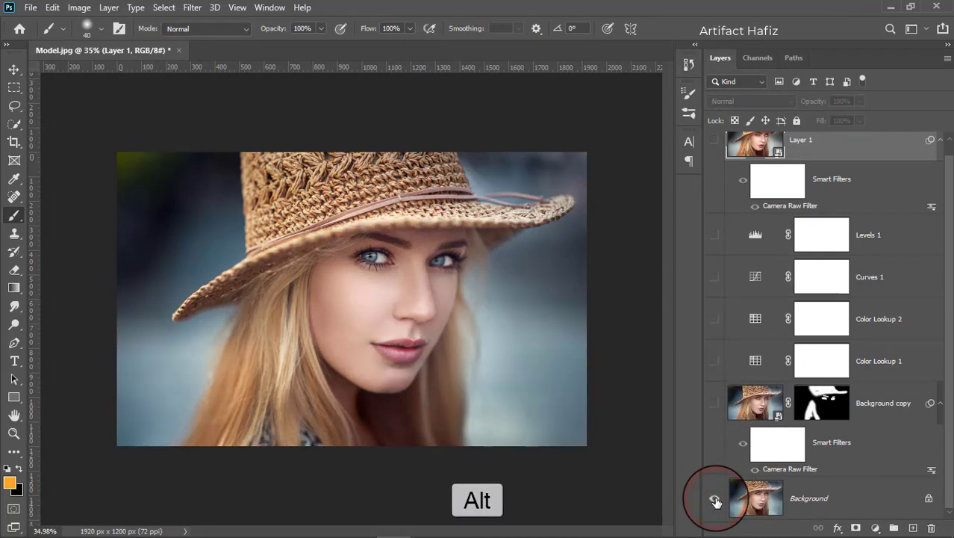
left_click(715, 498, "alt")
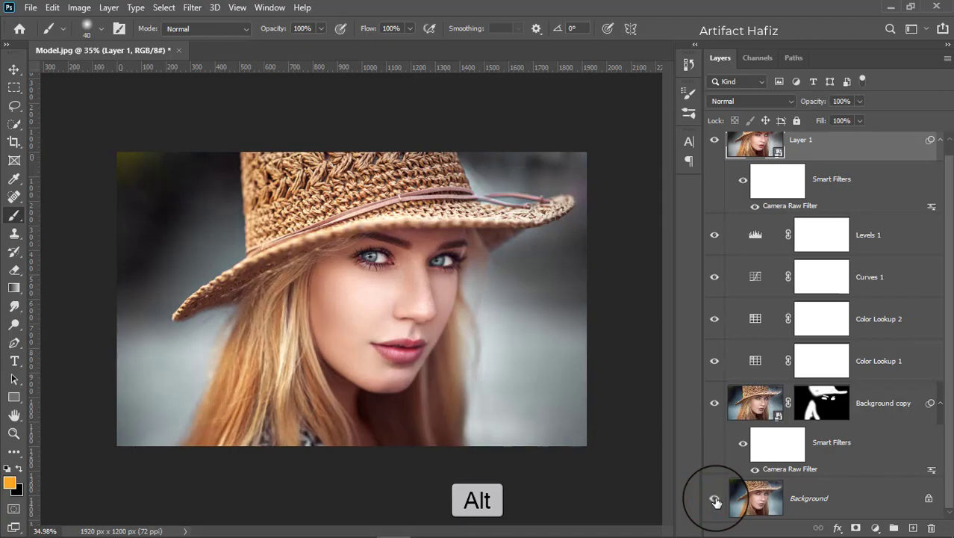
left_click(715, 499, "alt")
left_click(714, 499, "alt")
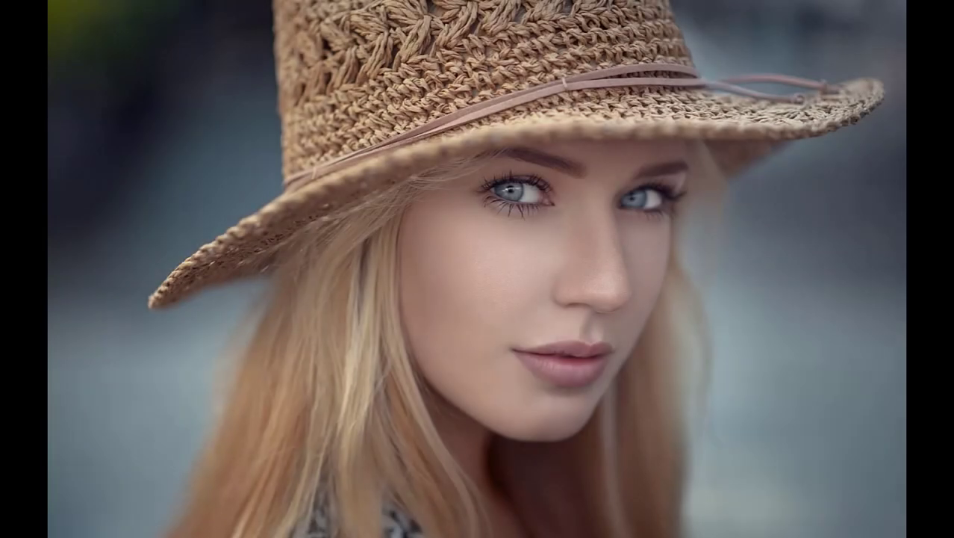